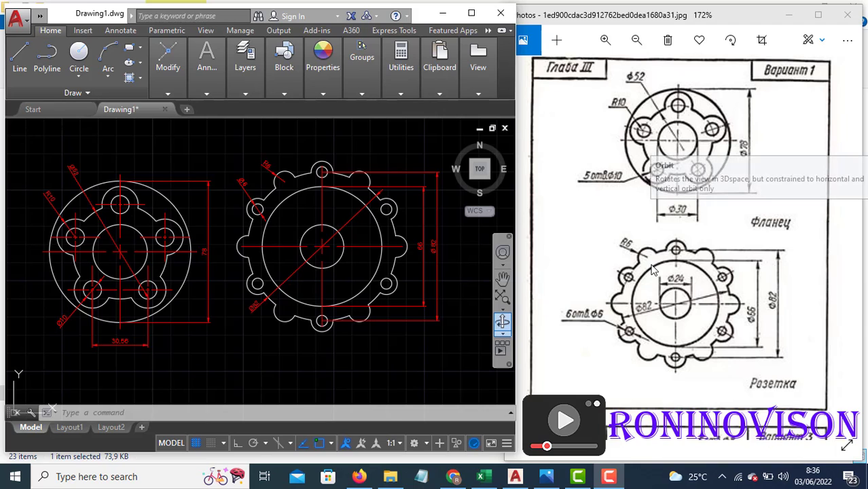
Draw a circle of diameter 30 in the empty drawing area to the right of the finished parts
left_click(457, 290)
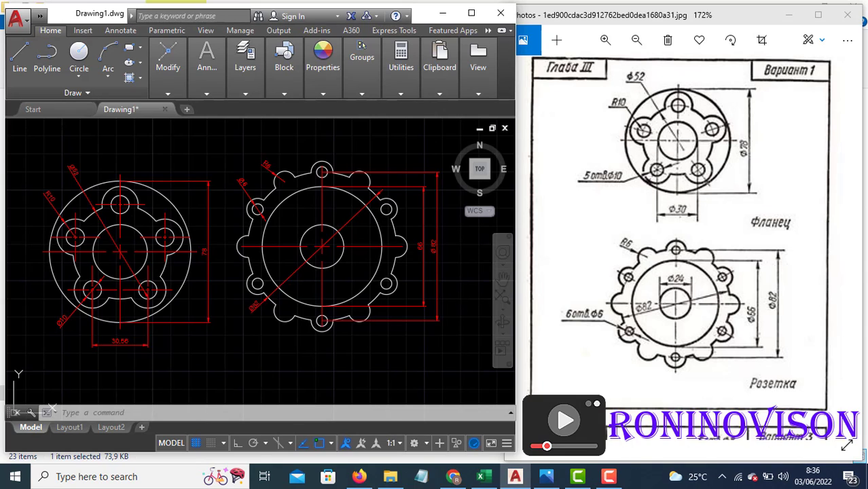
middle_click_drag(447, 299, 151, 320)
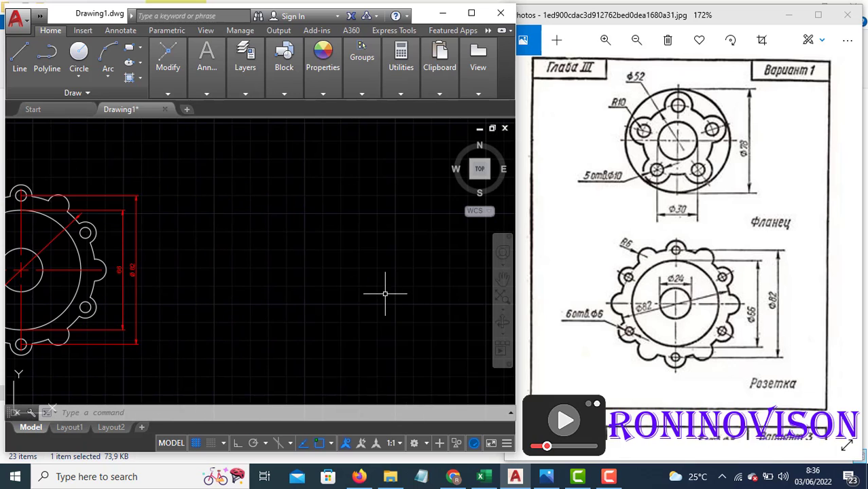
mouse_move(404, 291)
middle_mouse_down()
mouse_move(208, 314)
mouse_move(304, 287)
mouse_move(256, 291)
middle_mouse_up()
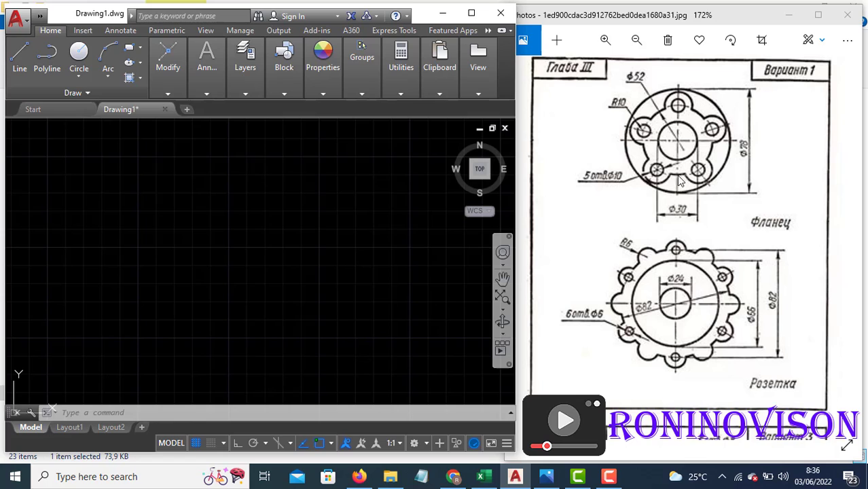
type("c")
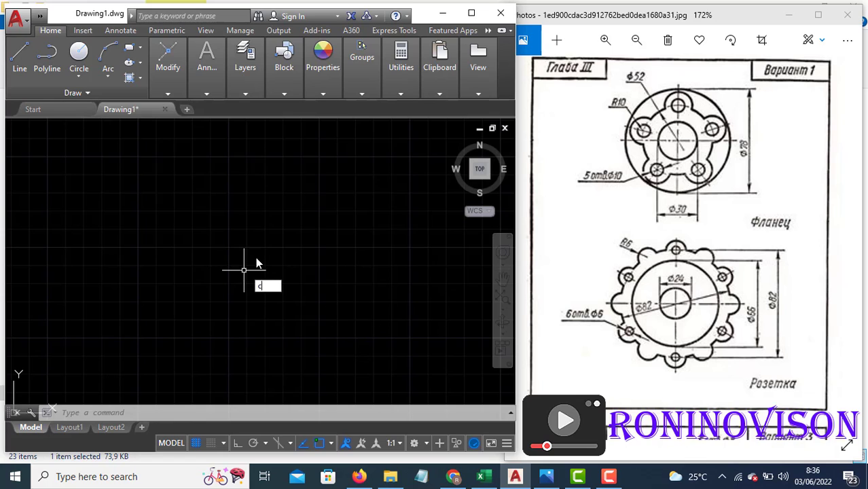
key("Return")
left_click(270, 238)
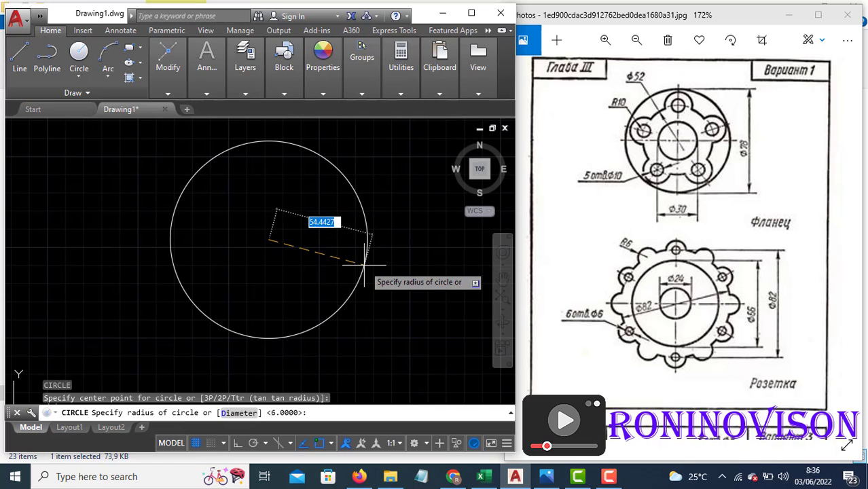
type("d")
key("Return")
type("30")
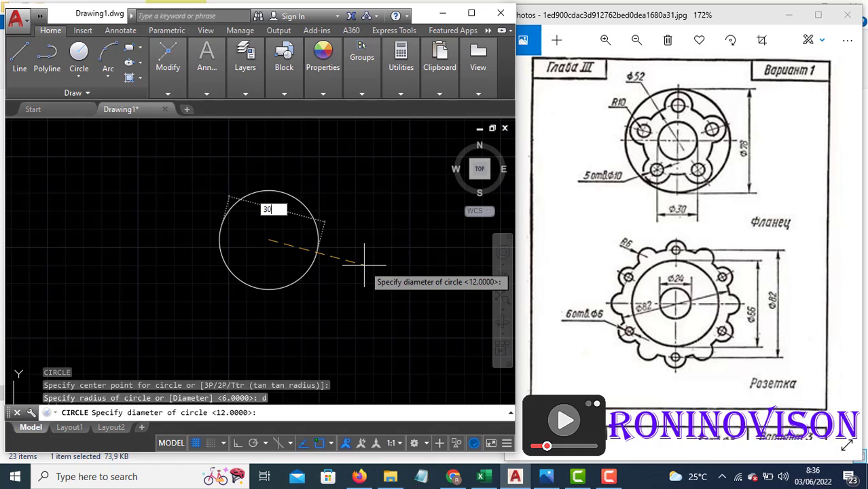
key("Return")
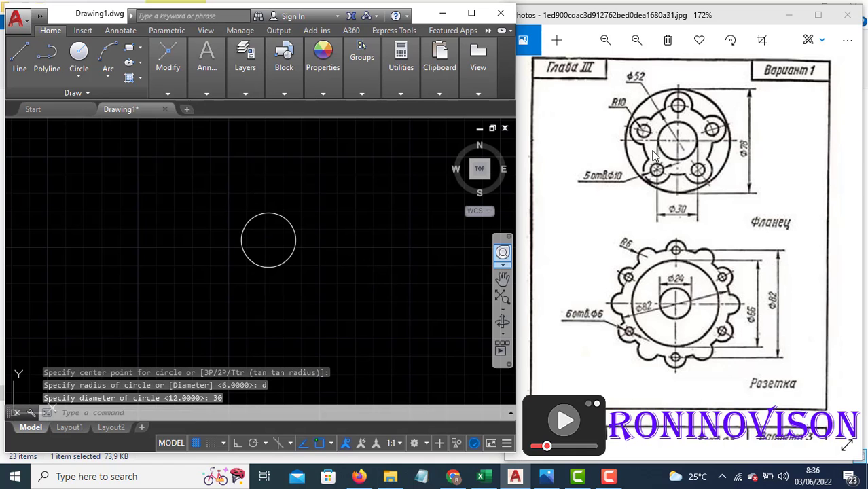
Draw a circle of diameter 78 concentric with the diameter 30 circle
type("c")
key("Return")
left_click(269, 240)
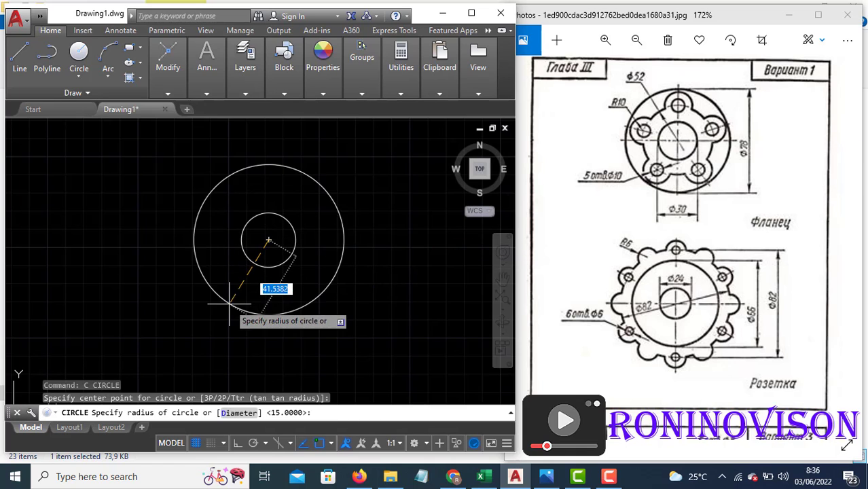
type("d")
key("Return")
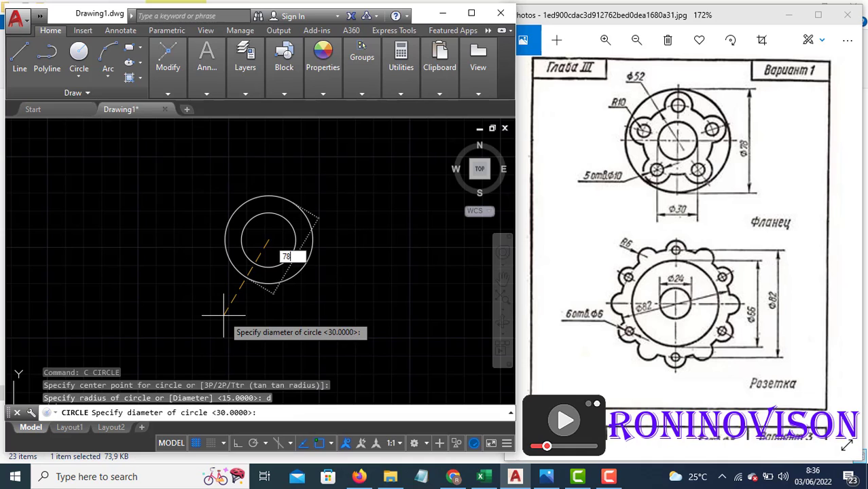
key("Return")
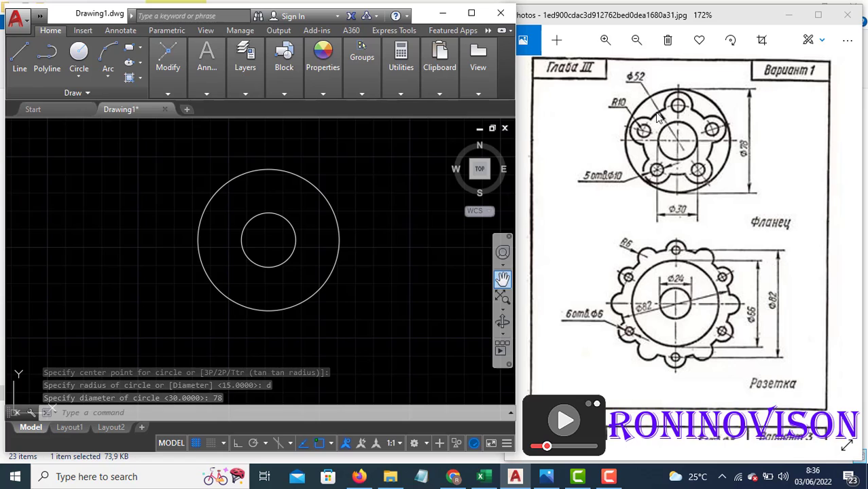
type("c")
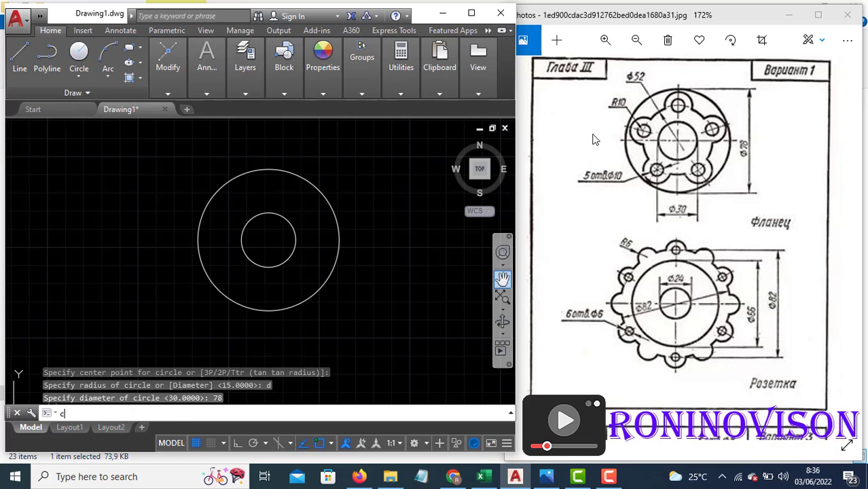
key("Return")
type("d")
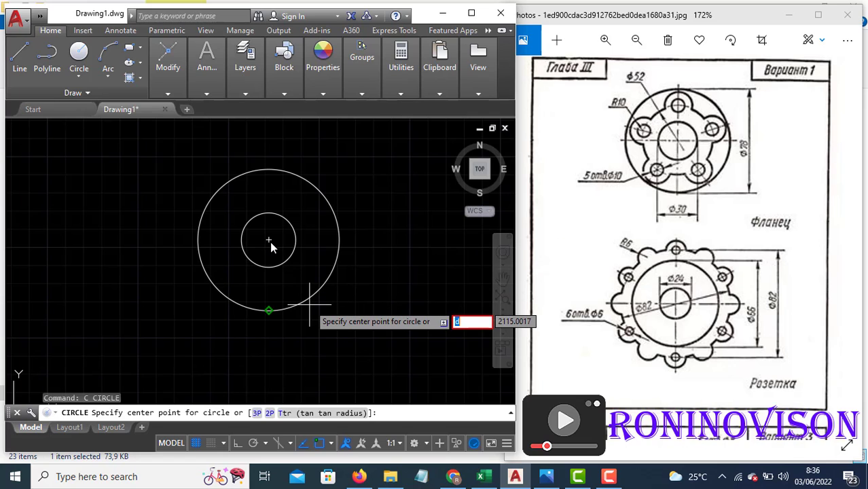
key("Escape")
key("Escape")
Draw a circle of diameter 52 from the common centre of the two existing circles
type("c")
key("Return")
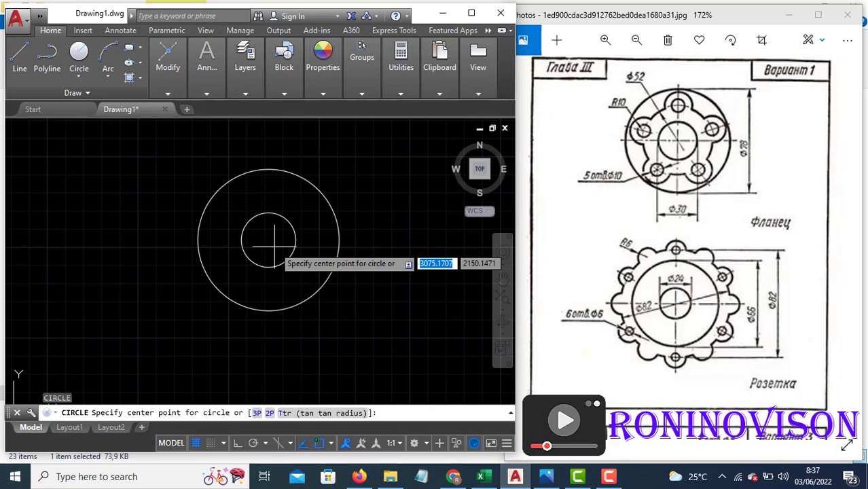
left_click(269, 241)
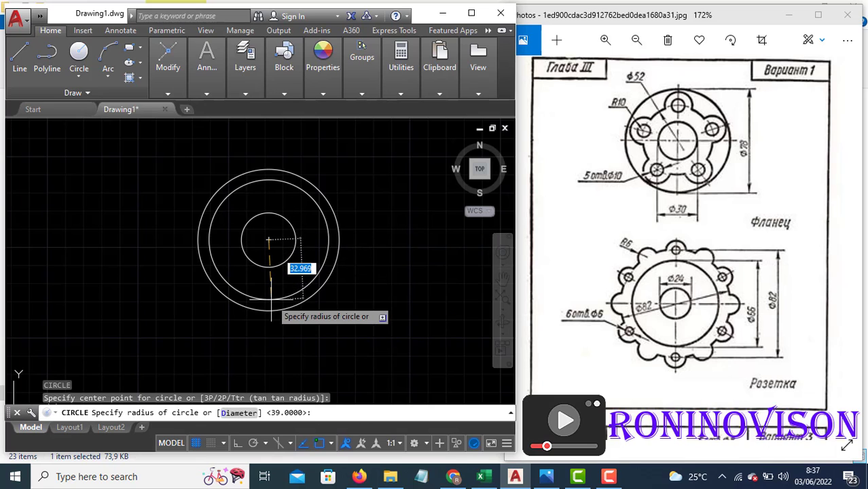
type("d")
key("Return")
type("52")
key("Return")
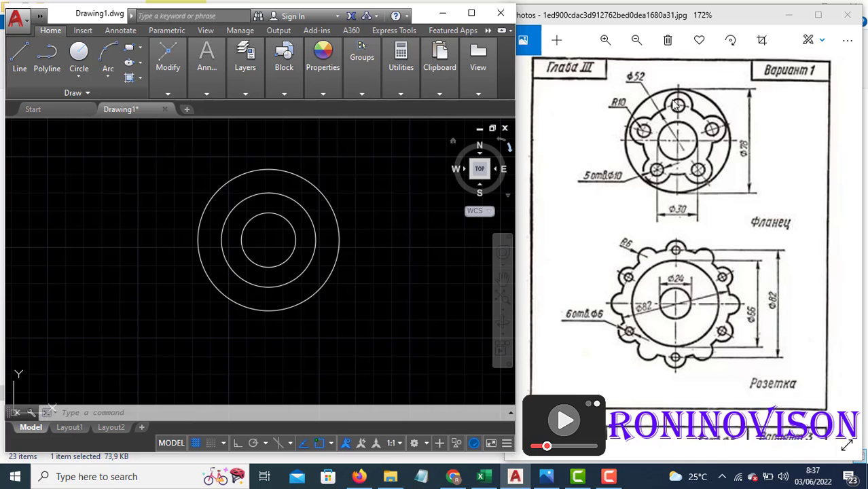
Draw a hole circle of diameter 10 centred on the top quadrant of the diameter 52 circle
key("Return")
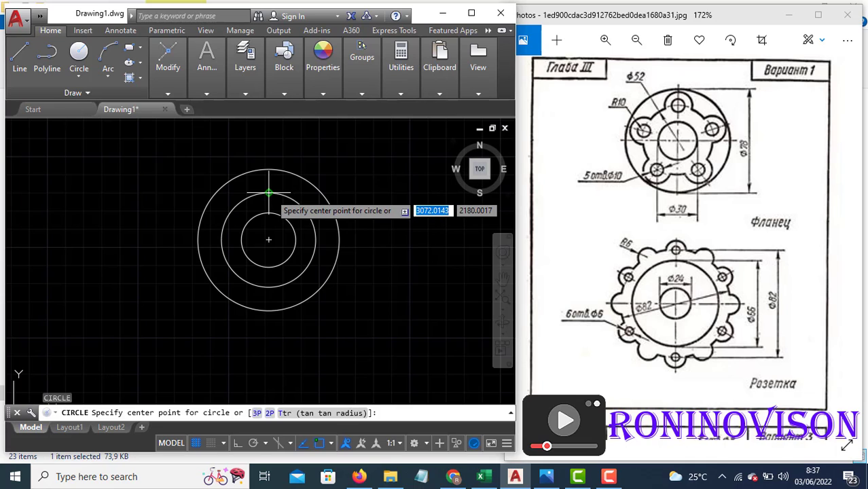
left_click(269, 193)
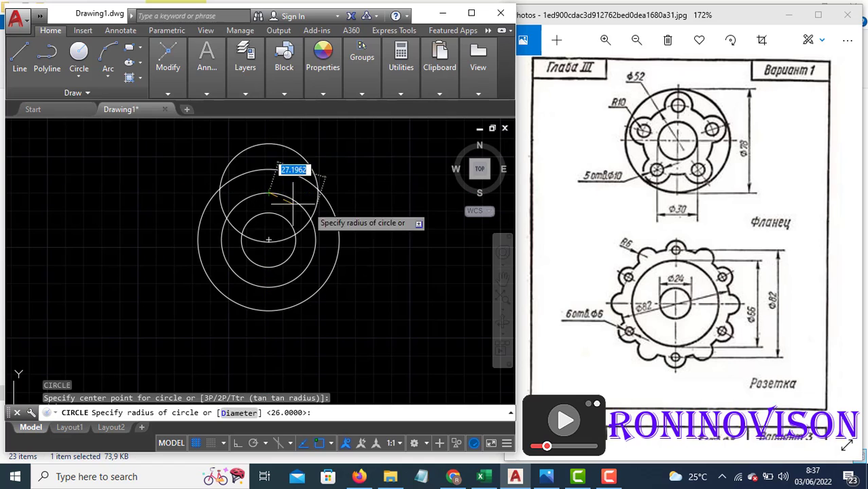
type("d")
key("Return")
type("10")
key("Return")
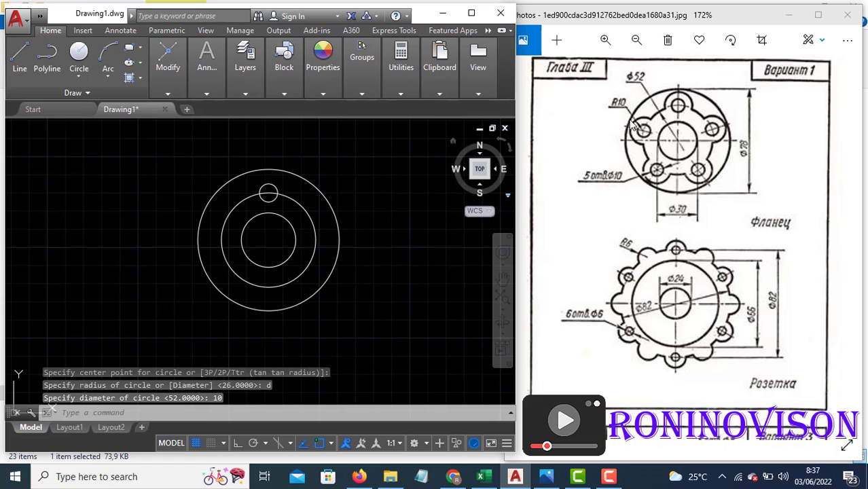
Draw a circle of diameter 20 concentric with the small hole circle at the top of the flange
key("space")
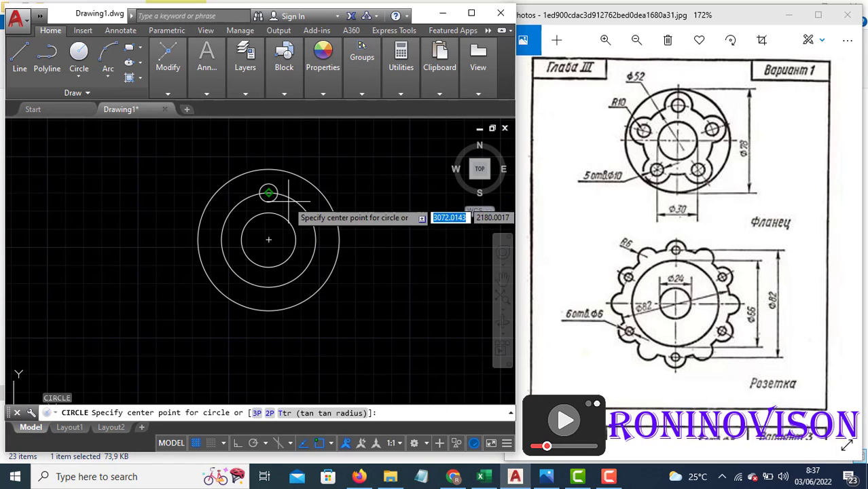
left_click(275, 193)
type("d")
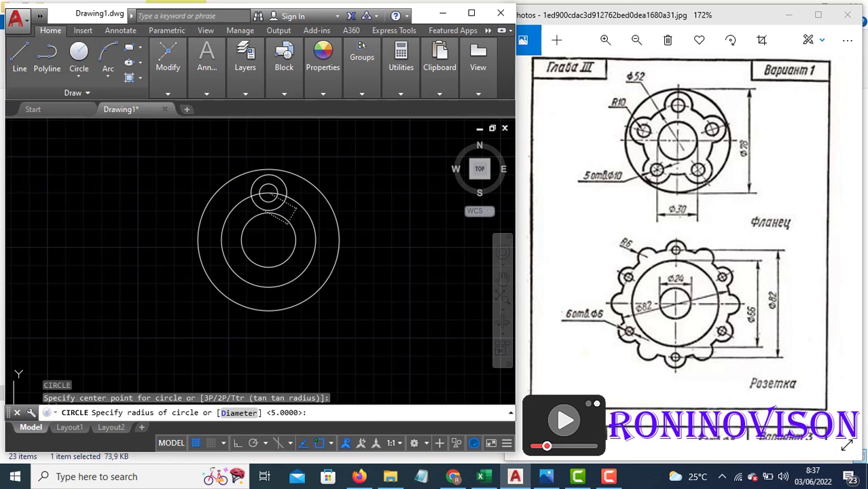
key("Return")
type("20")
key("Return")
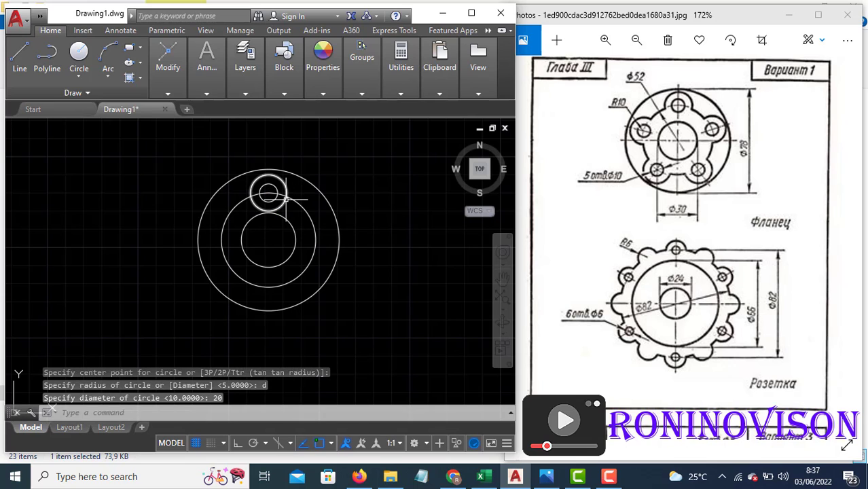
Trim away the part of the diameter 20 circle that lies inside the diameter 52 circle
type("tr")
key("Return")
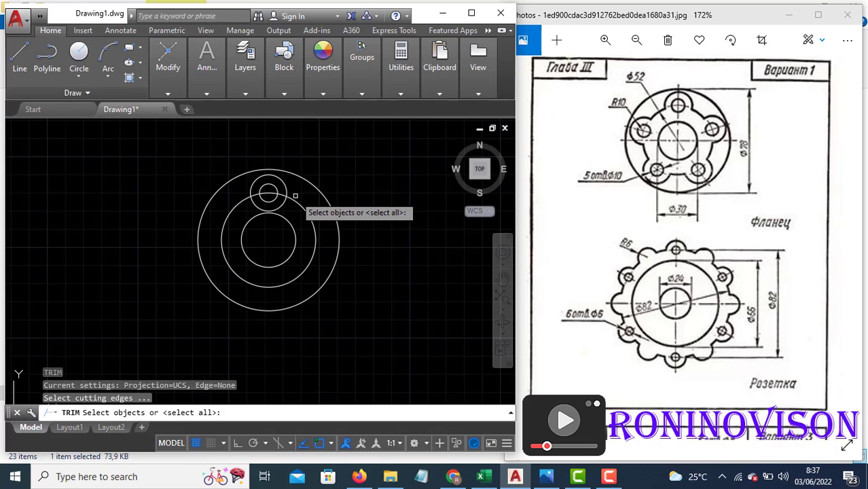
key("Return")
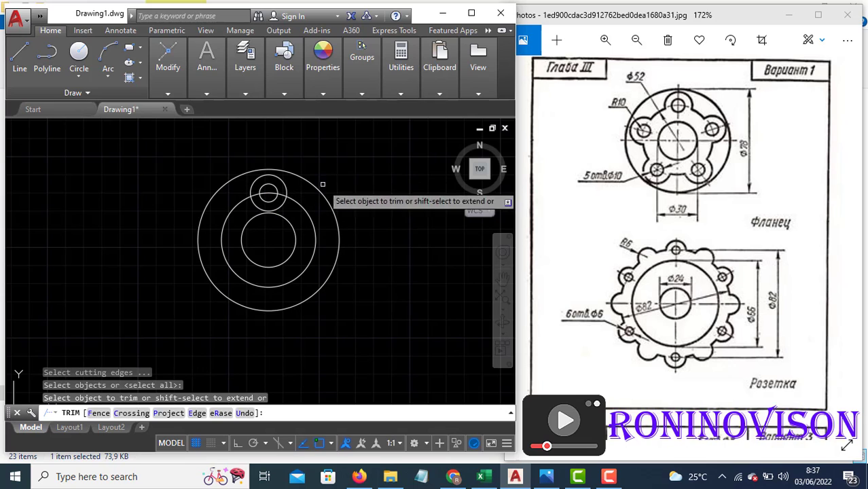
left_click(282, 206)
key("Escape")
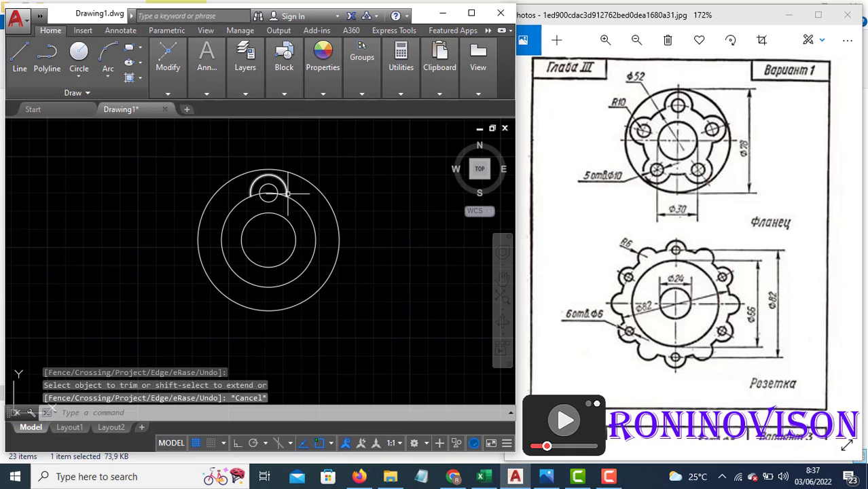
Create a polar array of the top hole and its lobe arc around the flange centre with 5 items
left_click(291, 187)
left_click(273, 175)
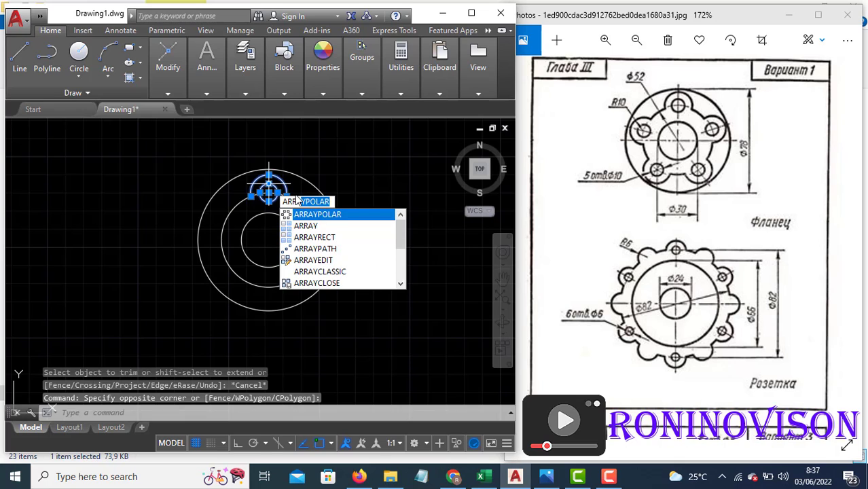
left_click(317, 215)
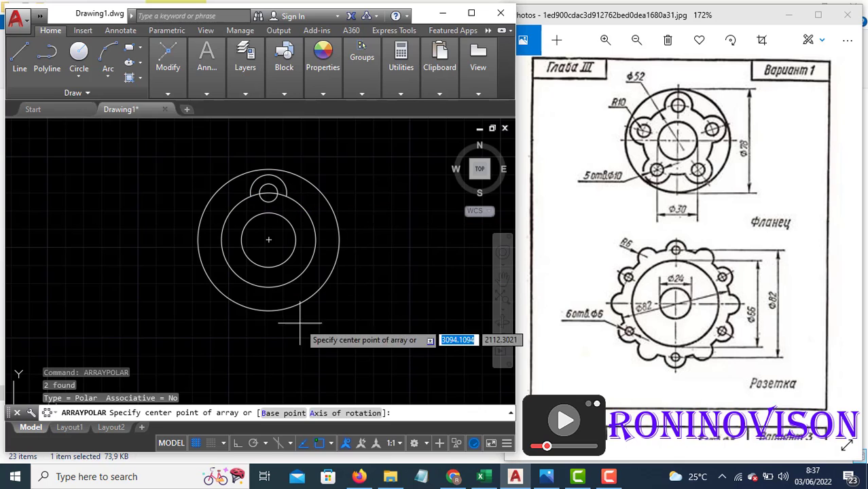
left_click(269, 239)
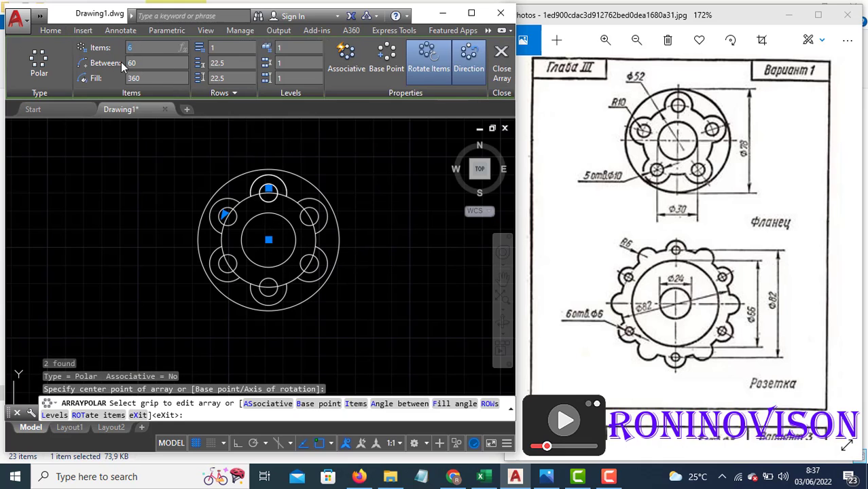
type("5")
key("Return")
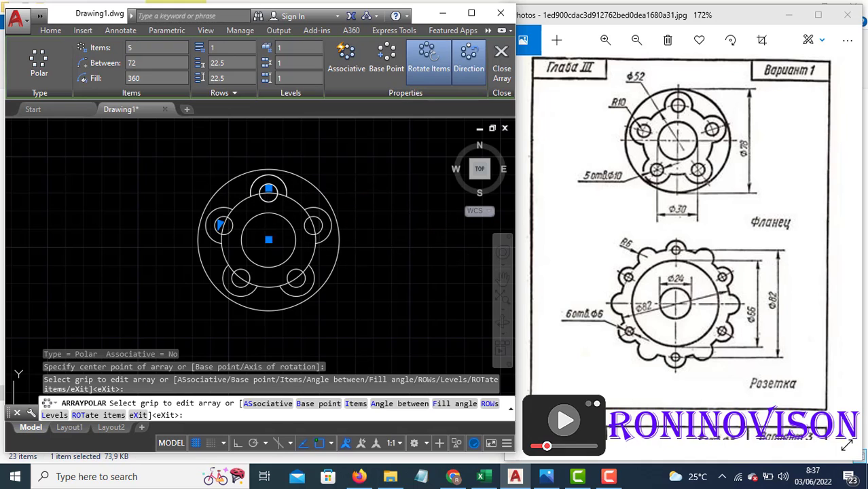
key("Return")
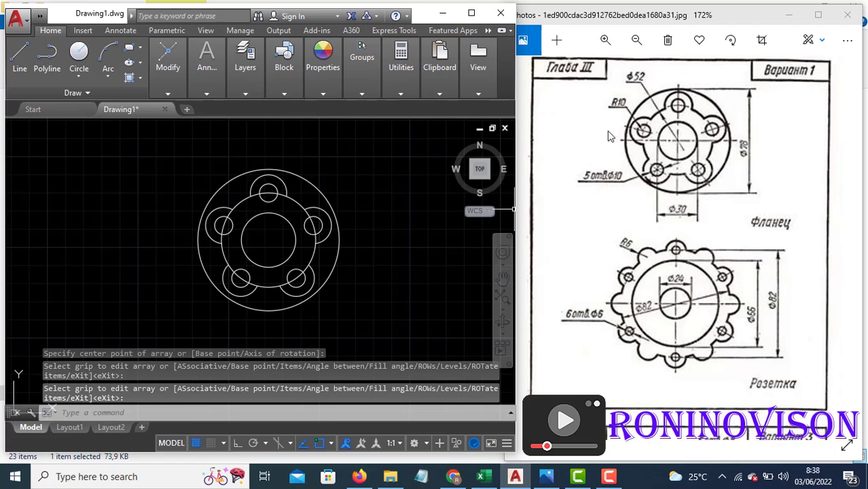
Trim away the portions of the diameter 52 circle inside all five hole lobes to leave one continuous contour
type("tr")
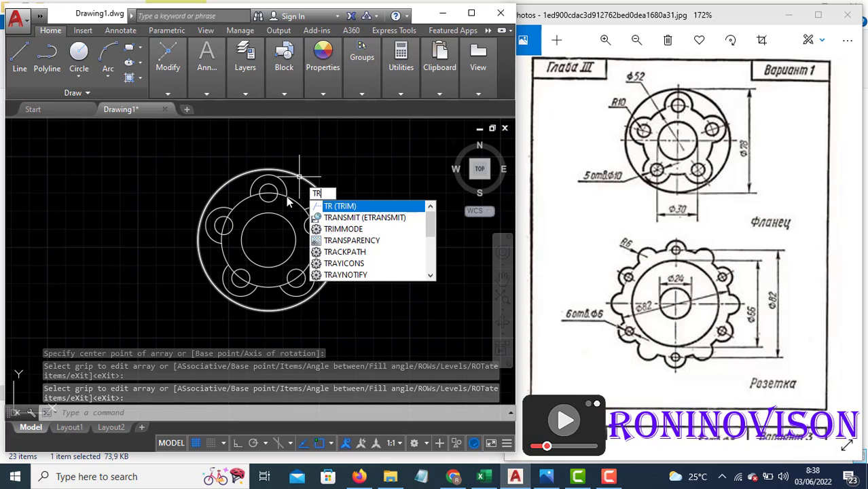
key("Return")
key("Return")
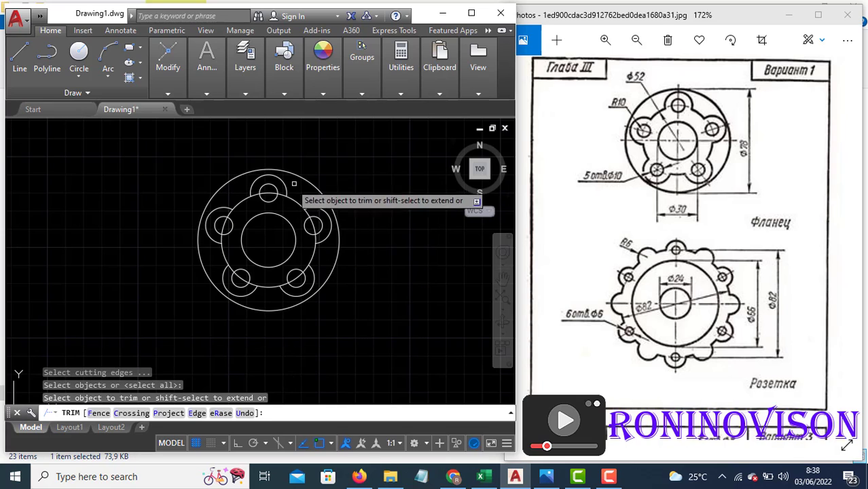
left_click(257, 195)
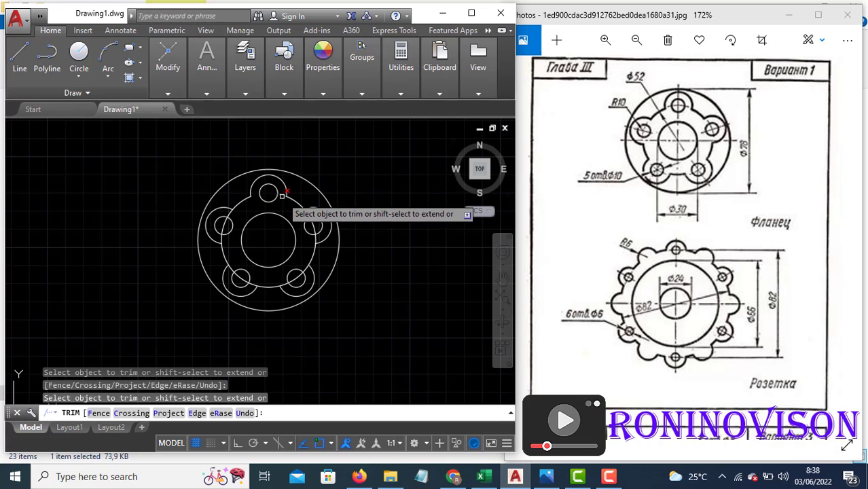
left_click(286, 188)
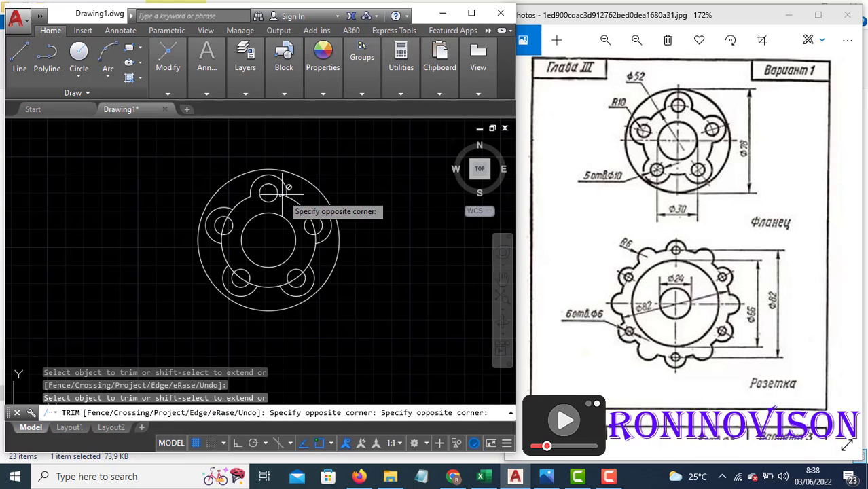
left_click(284, 197)
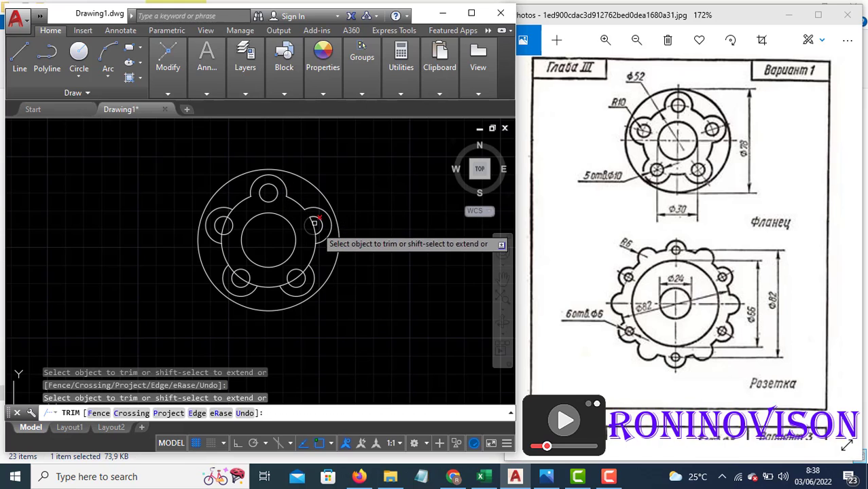
scroll(313, 225, "up", 2)
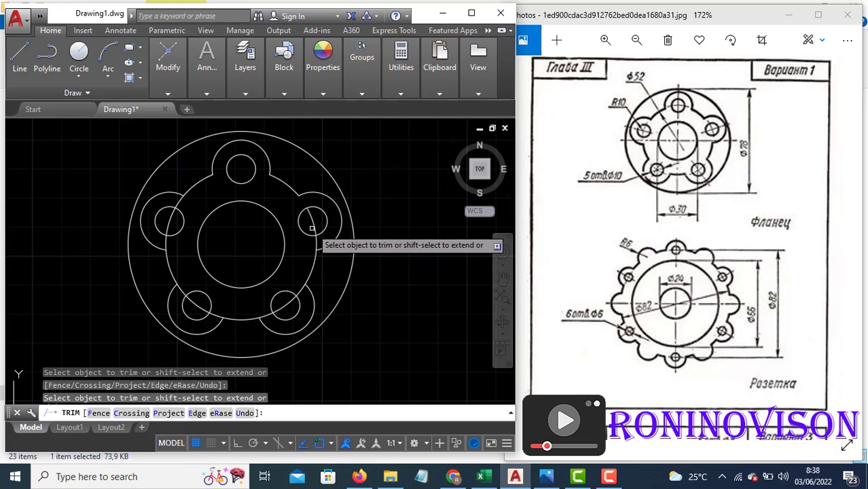
left_click(290, 303)
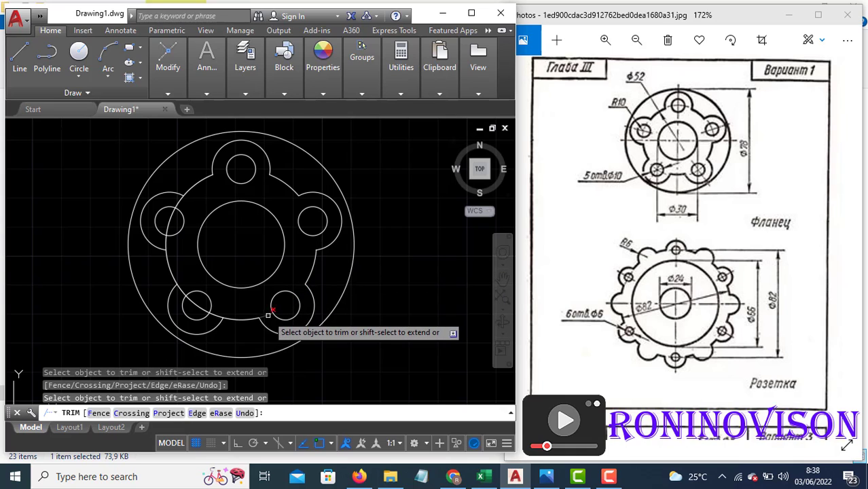
left_click(197, 303)
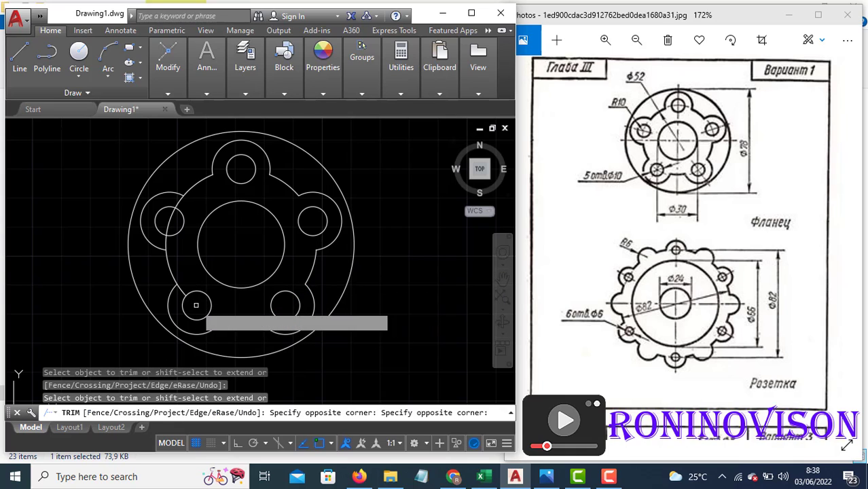
left_click(195, 305)
left_click(180, 289)
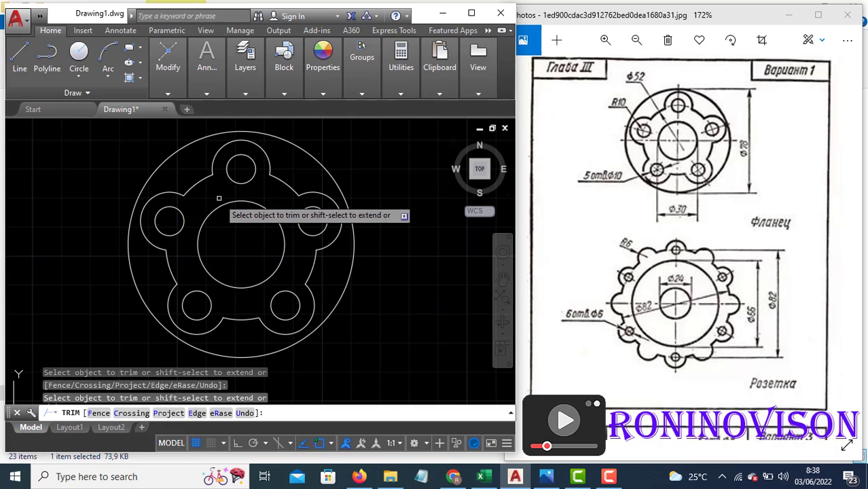
key("Escape")
Add a center mark to the flange's outer circle
middle_click_drag(273, 229, 269, 240)
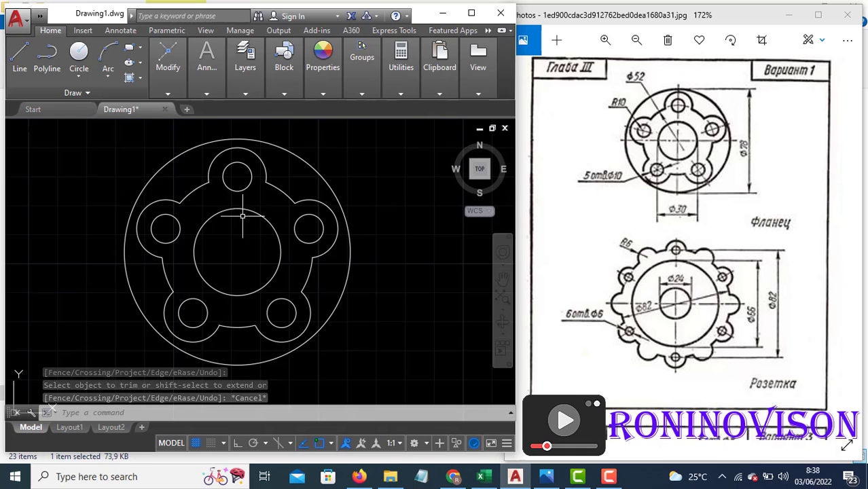
left_click(120, 31)
mouse_move(256, 68)
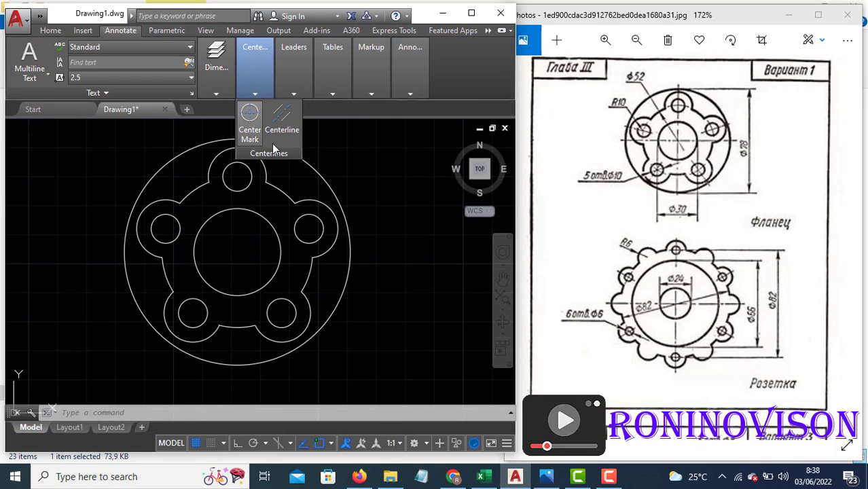
left_click(249, 122)
left_click(321, 177)
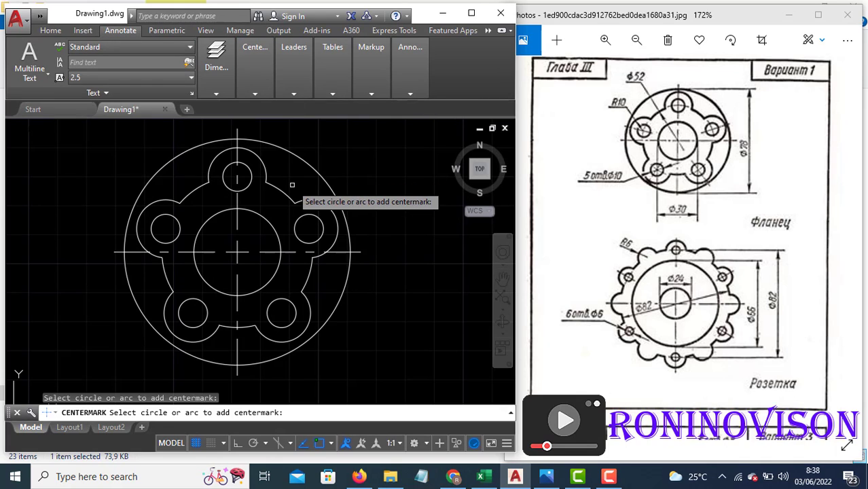
Add center marks to the five small holes and their lobes around the flange
left_click(248, 174)
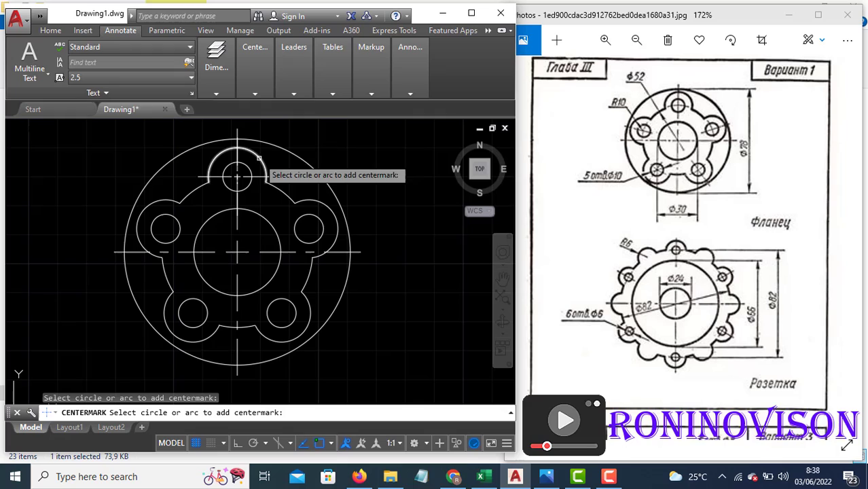
left_click(318, 207)
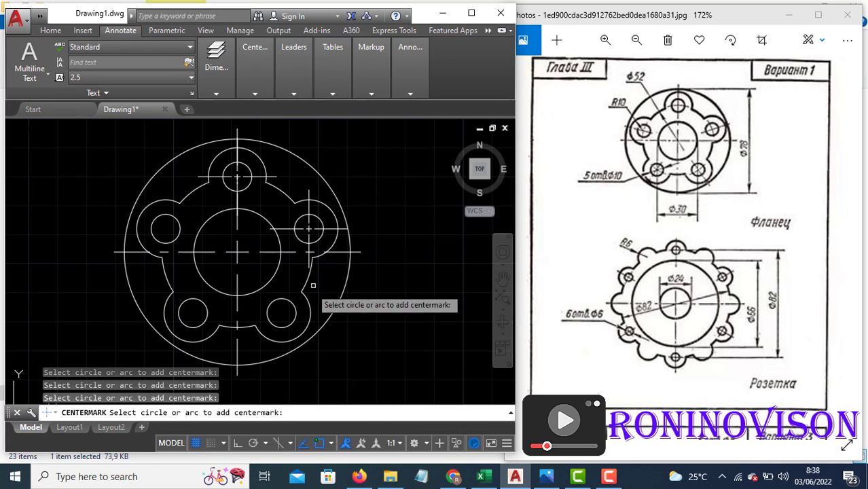
left_click(305, 332)
left_click(205, 335)
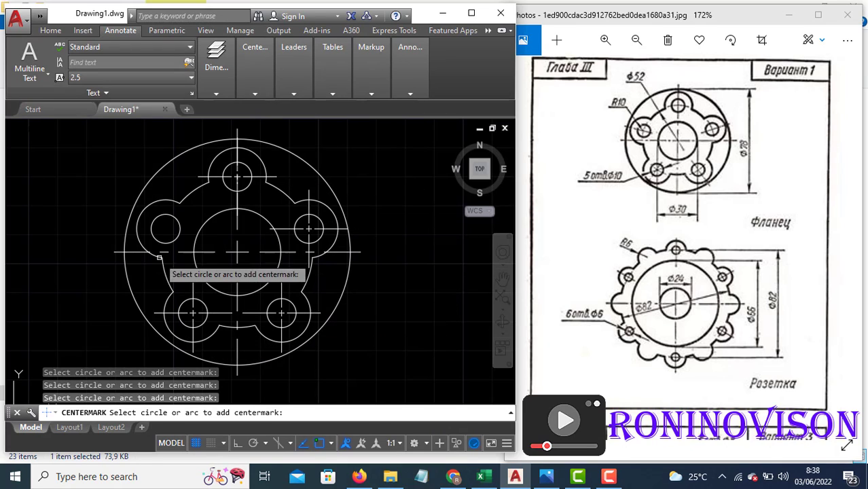
left_click(161, 201)
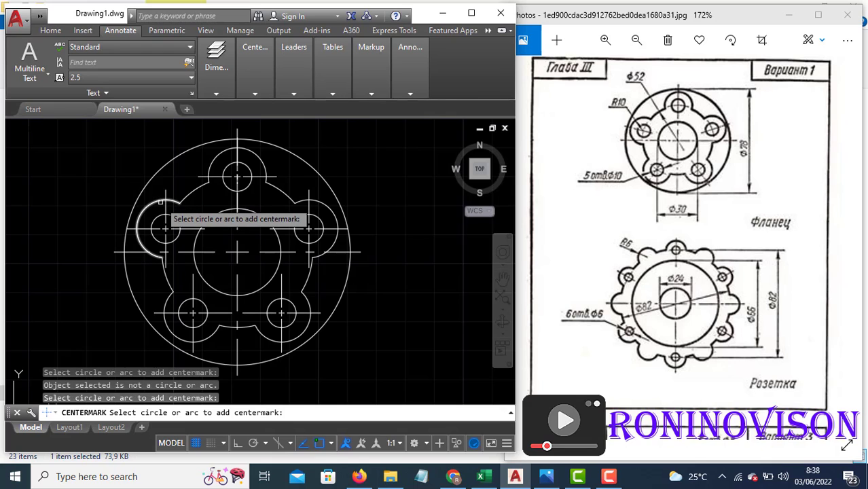
key("Escape")
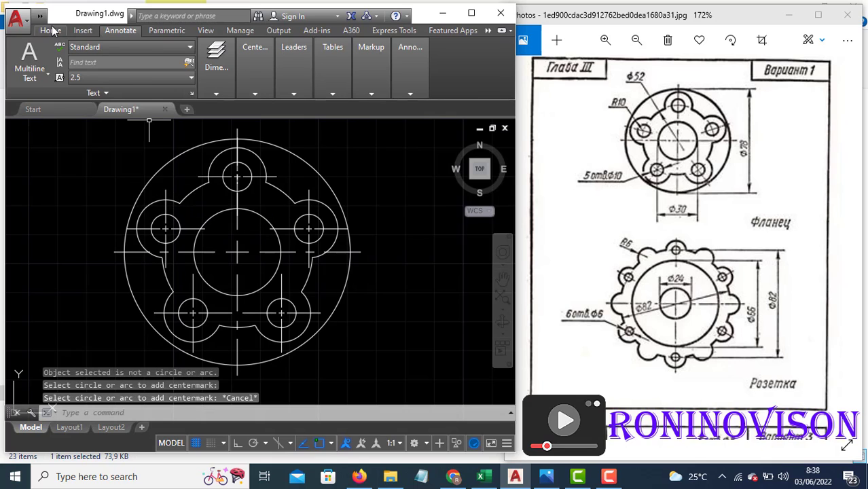
Add a vertical linear dimension across the outer circle from its top to its bottom quadrant, placed right of the flange
left_click(51, 31)
left_click(212, 88)
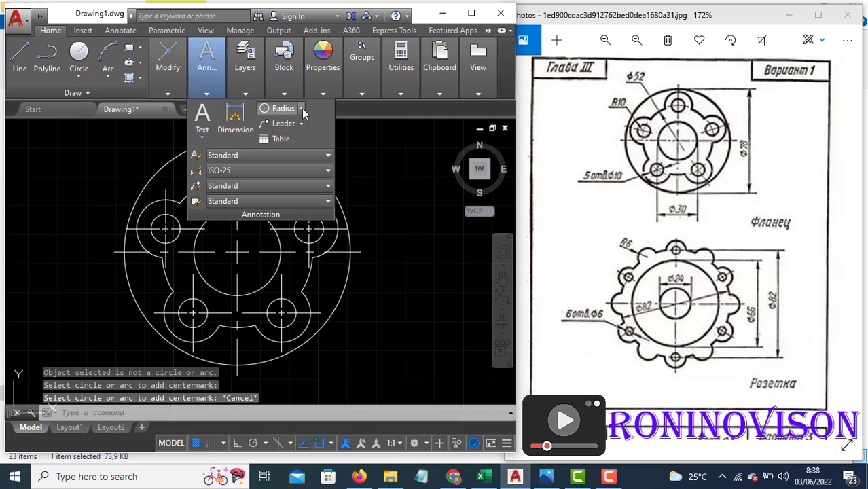
left_click(301, 109)
left_click(289, 128)
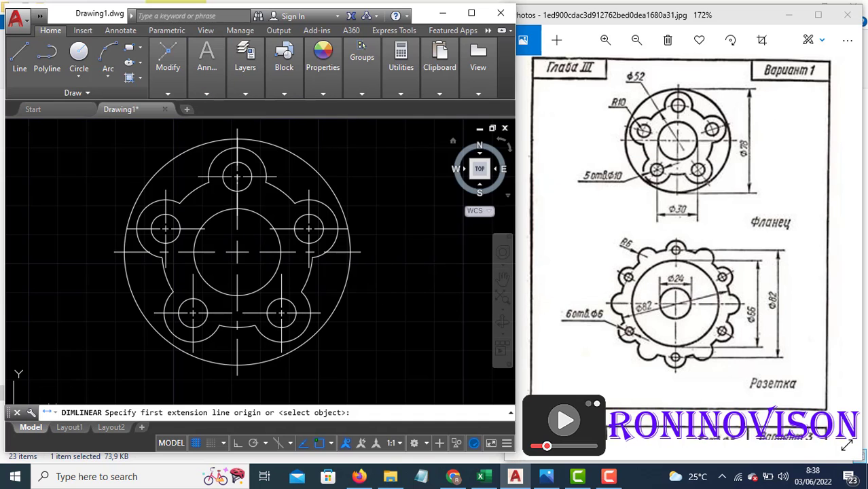
left_click(237, 138)
left_click(237, 365)
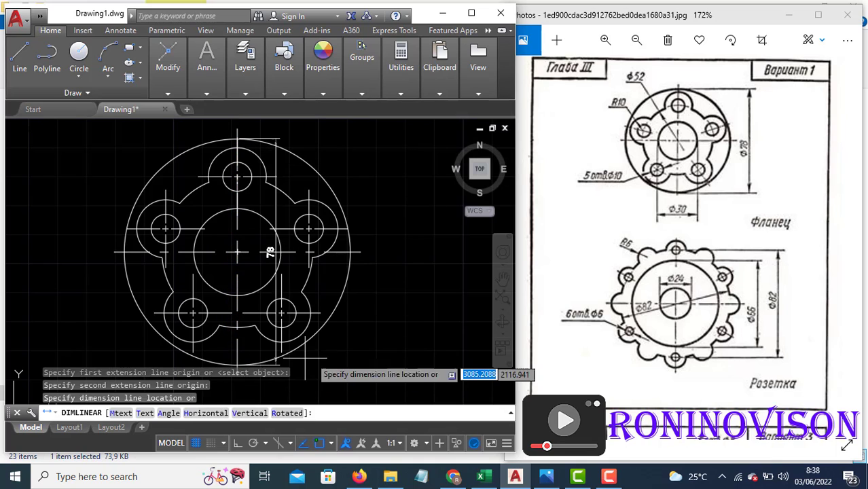
left_click(385, 340)
Add a horizontal linear dimension between the centers of the two lower holes, placed below the flange
scroll(304, 348, "down", 1)
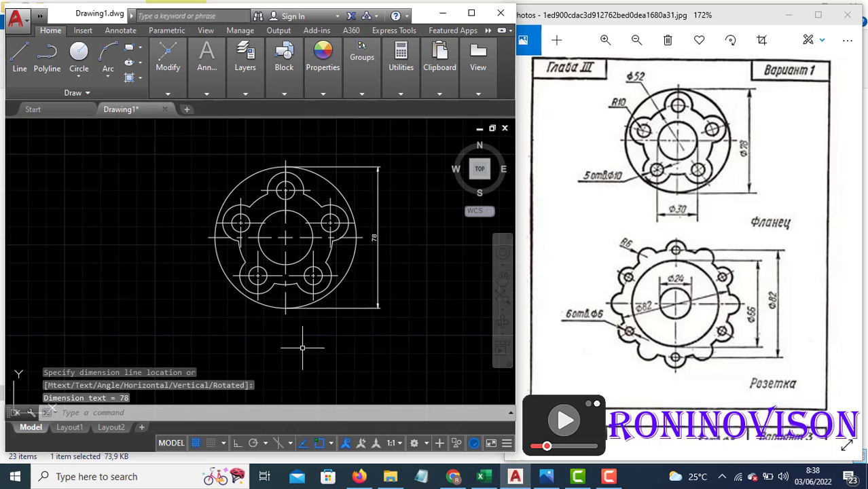
scroll(305, 301, "up", 1)
key("Return")
left_click(231, 233)
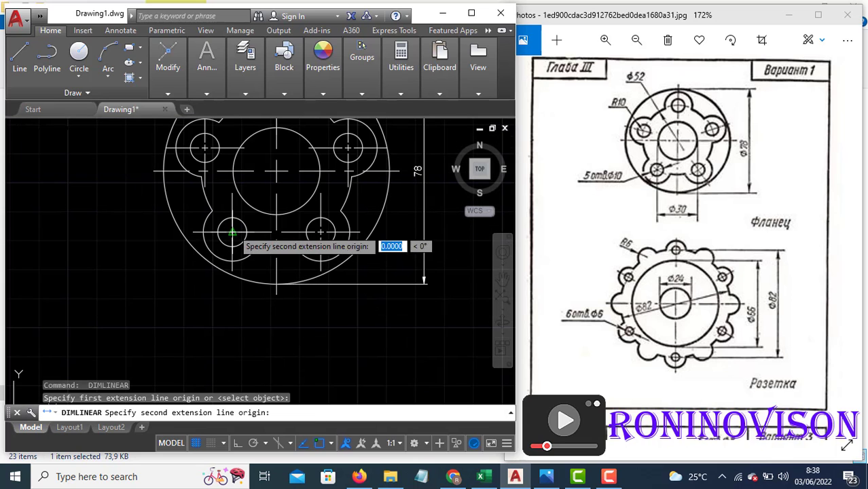
left_click(320, 233)
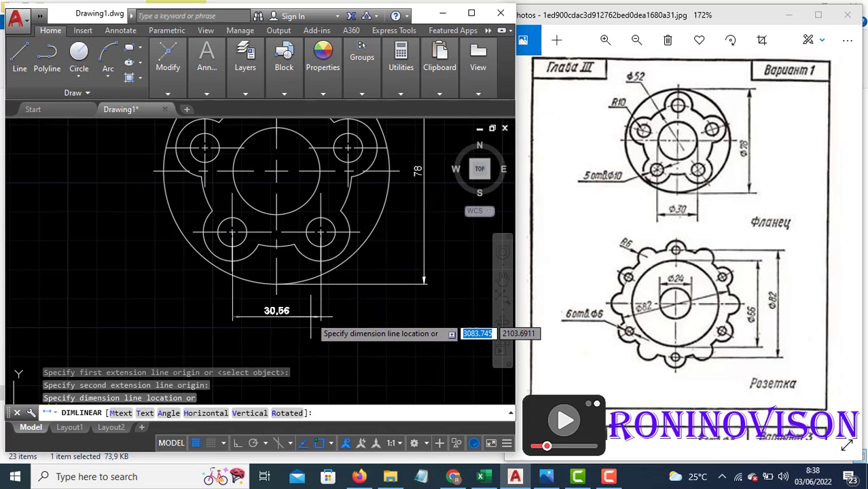
left_click(317, 320)
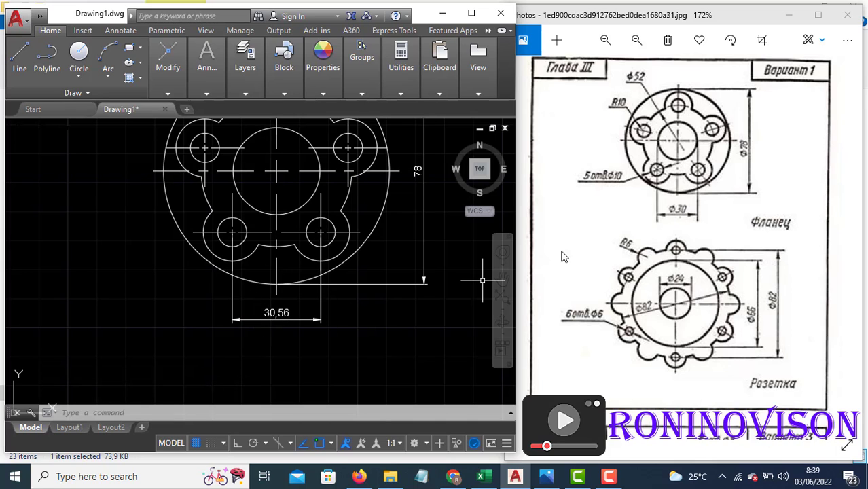
Add a diameter dimension to the contour arc between the top and upper-left lobes, with its text outside the outer circle
middle_click_drag(390, 286, 372, 367)
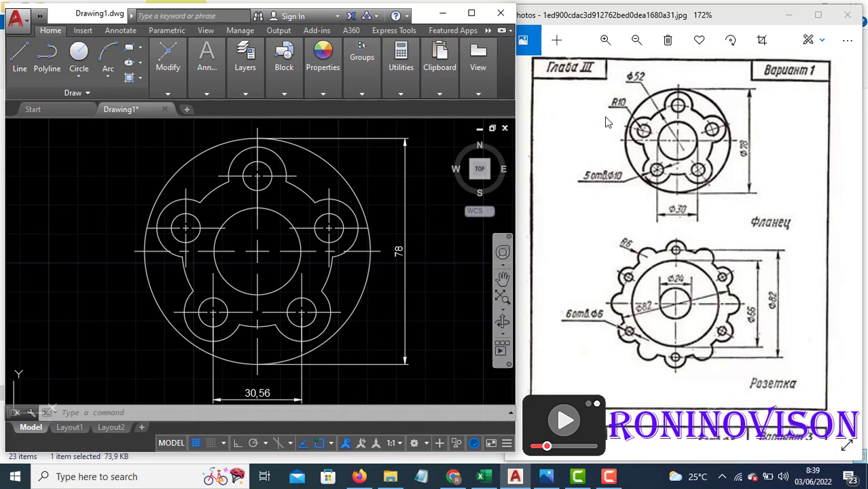
left_click(216, 97)
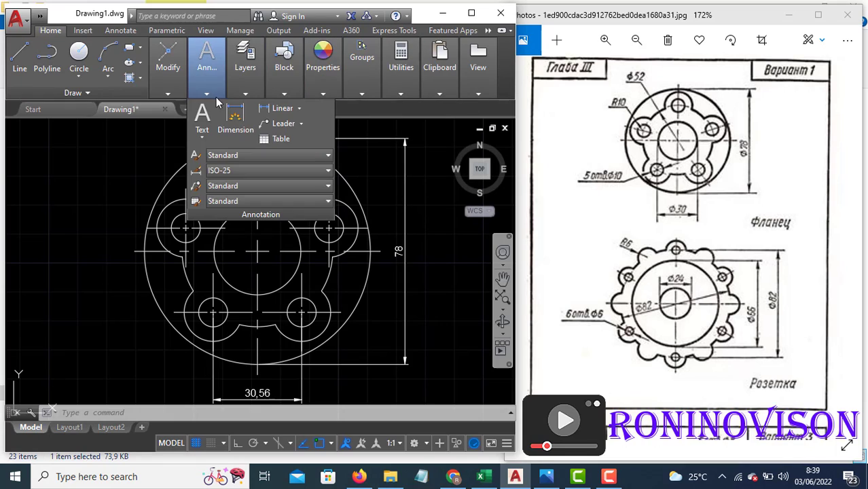
left_click(299, 108)
left_click(304, 261)
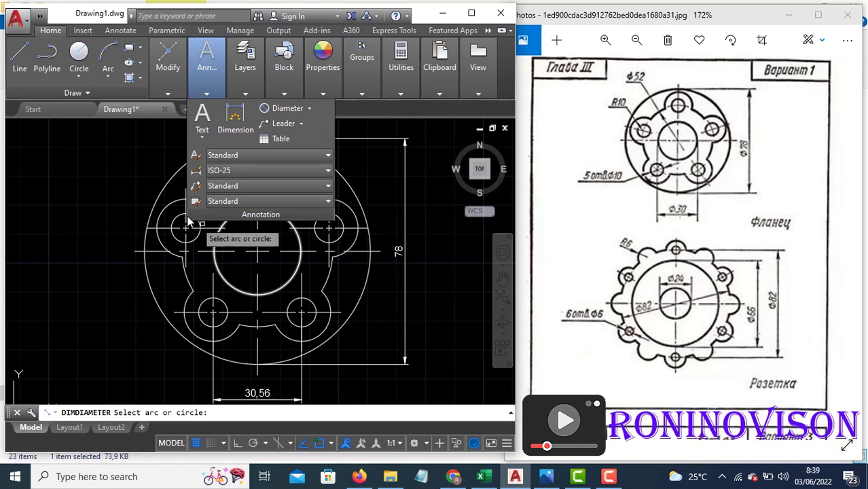
left_click(169, 180)
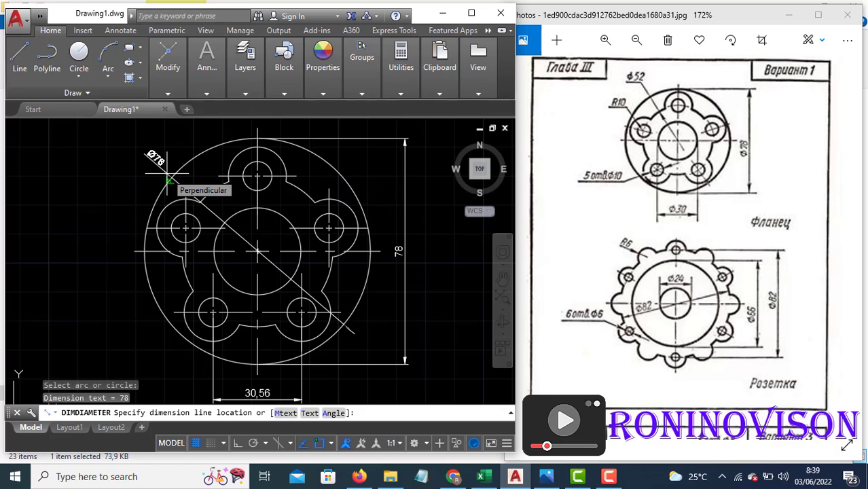
key("Escape")
key("Return")
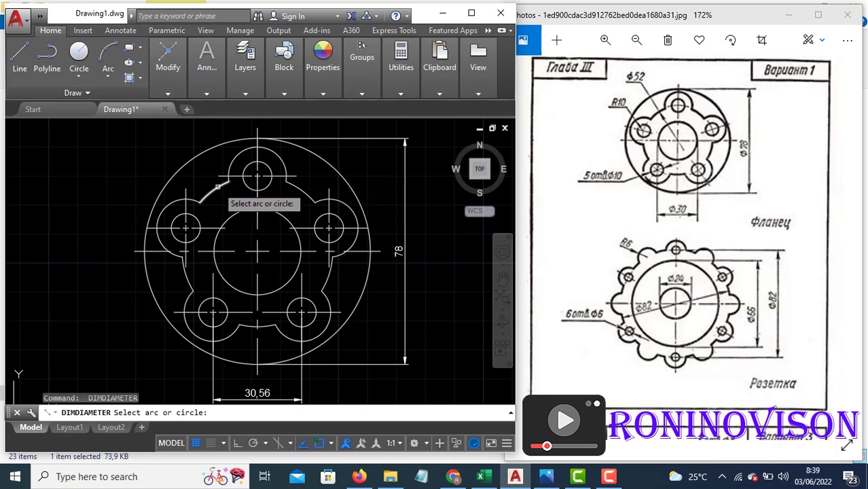
left_click(218, 191)
left_click(158, 151)
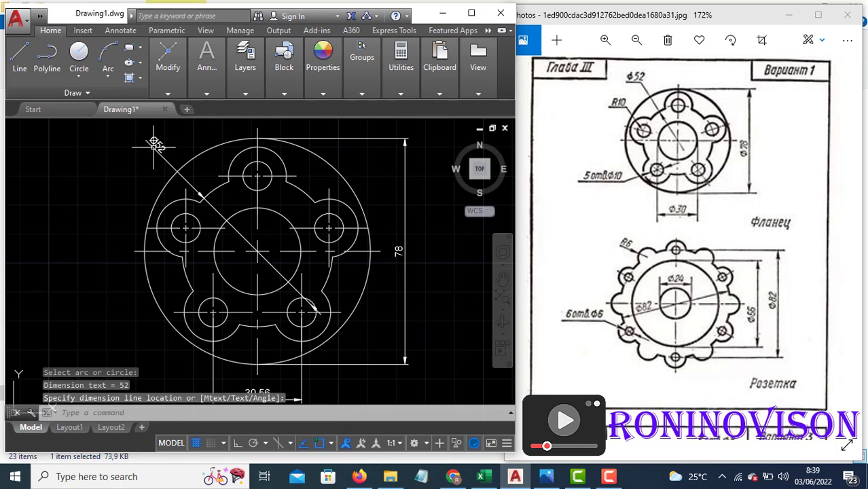
Add a diameter dimension to the upper-left small hole, with its text left of the flange
key("Return")
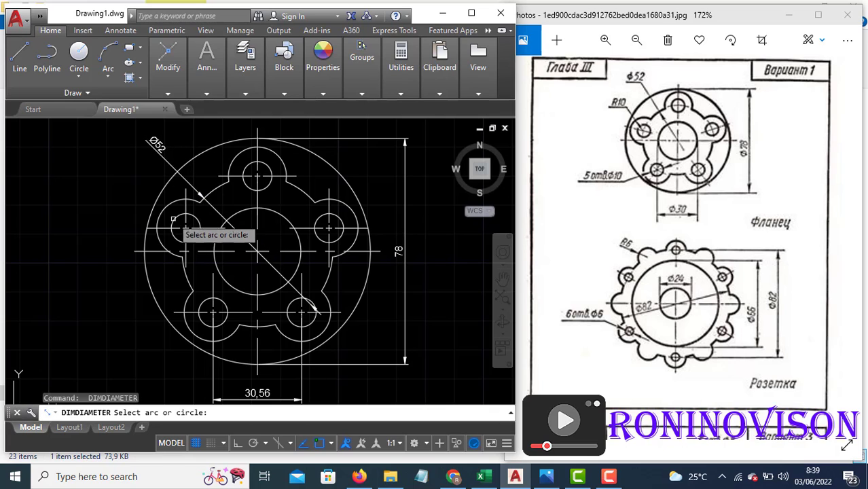
left_click(173, 218)
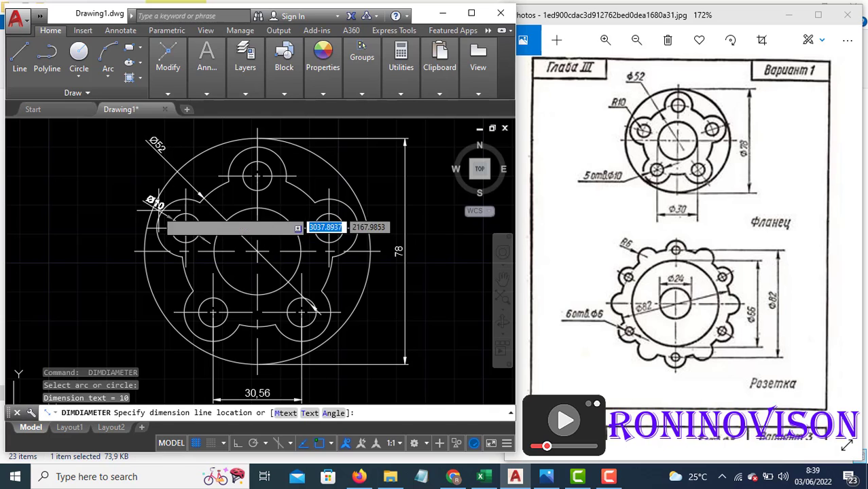
left_click(117, 211)
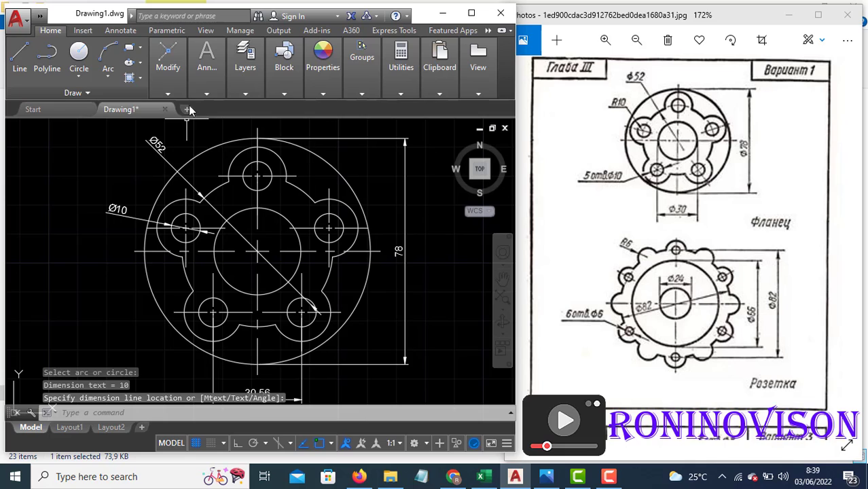
Add a radius dimension to the upper-left lobe's arc, with its text outside the outer circle at the upper left
left_click(206, 93)
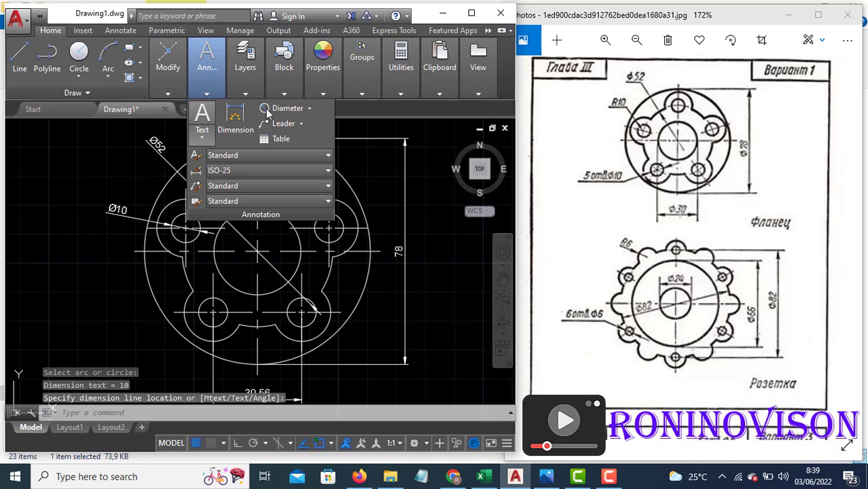
left_click(310, 109)
left_click(292, 231)
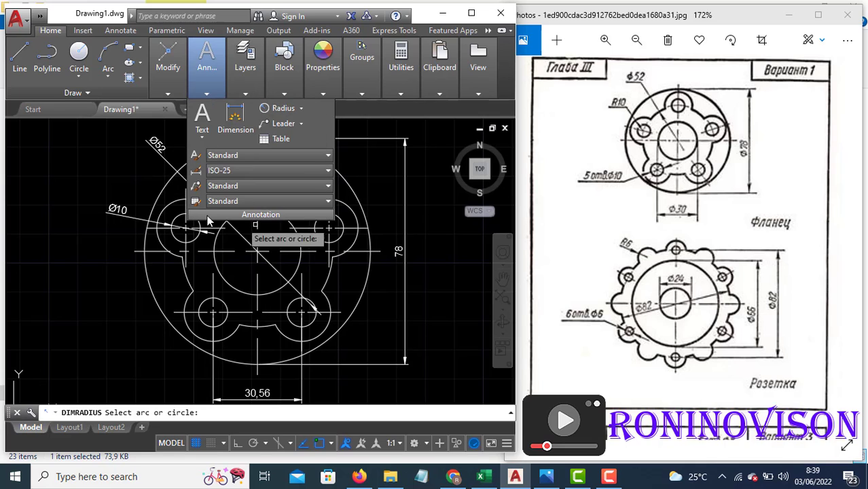
left_click(159, 207)
left_click(127, 176)
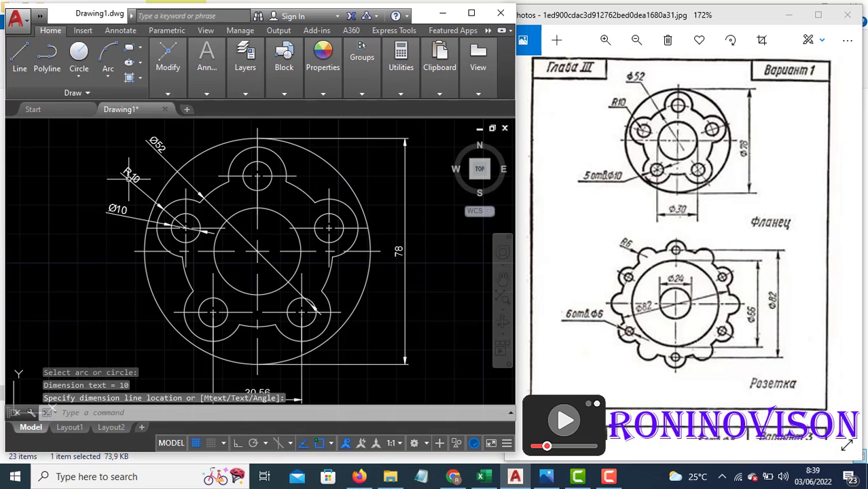
key("Escape")
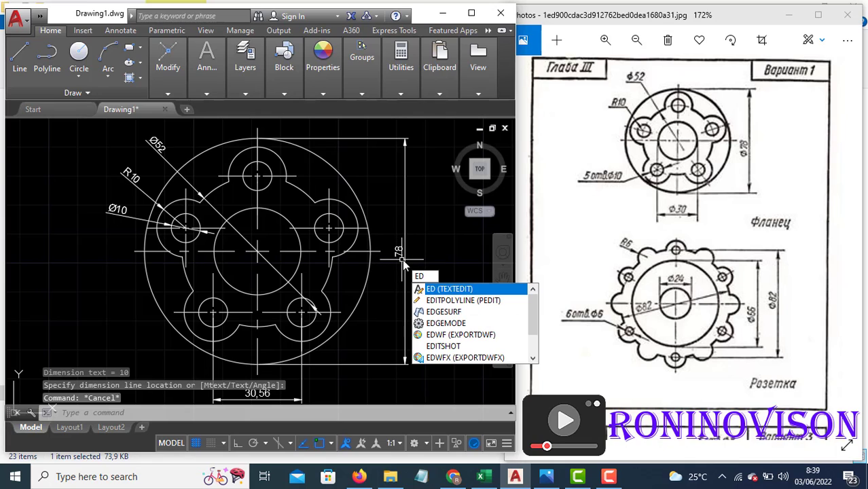
Insert a diameter symbol before the text of the vertical dimension across the outer circle
key("Return")
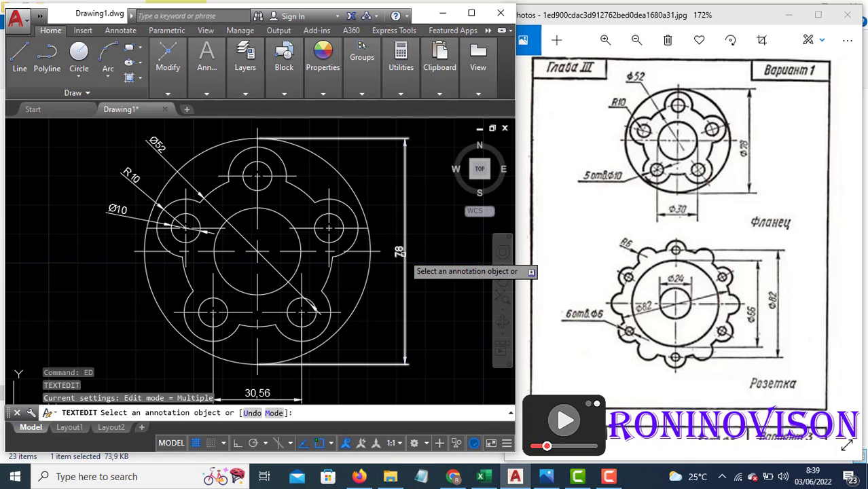
left_click(400, 253)
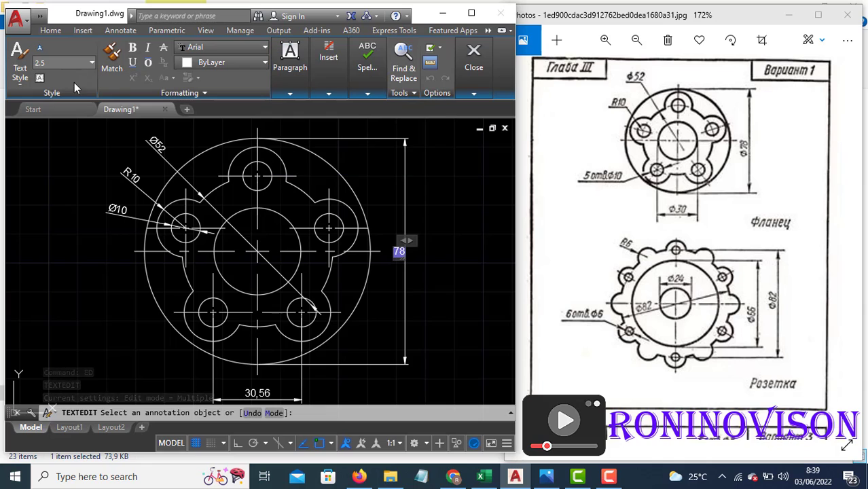
mouse_move(333, 94)
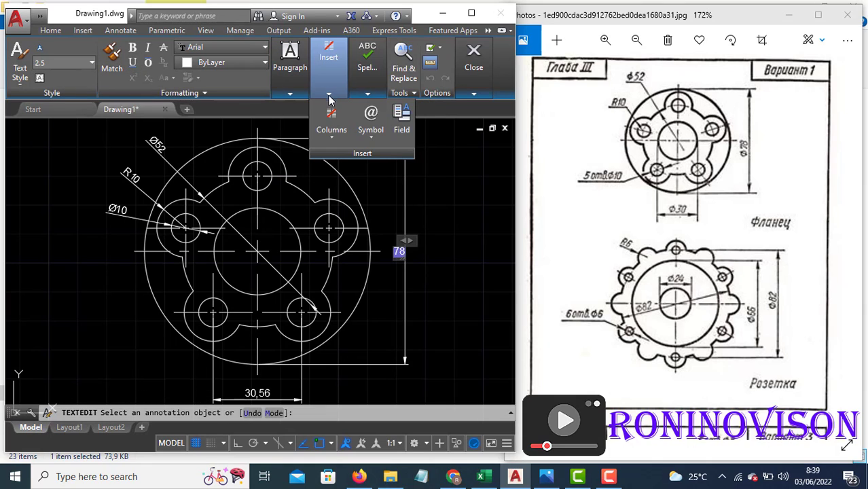
left_click(371, 137)
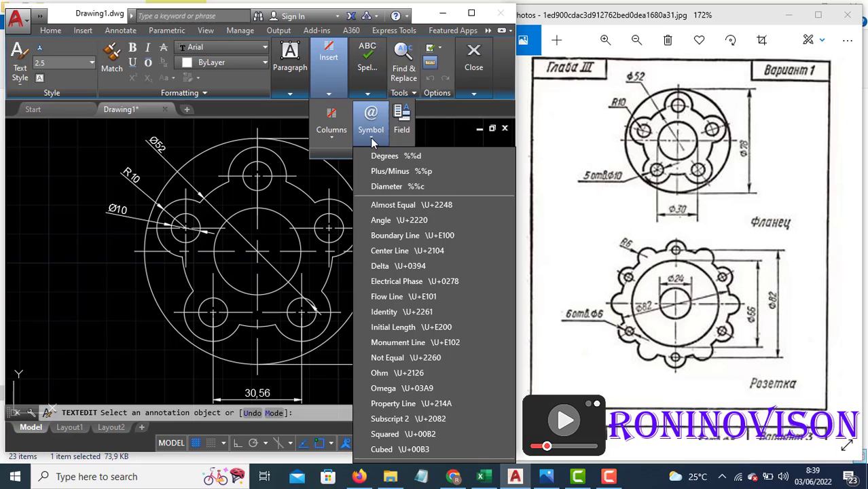
left_click(388, 188)
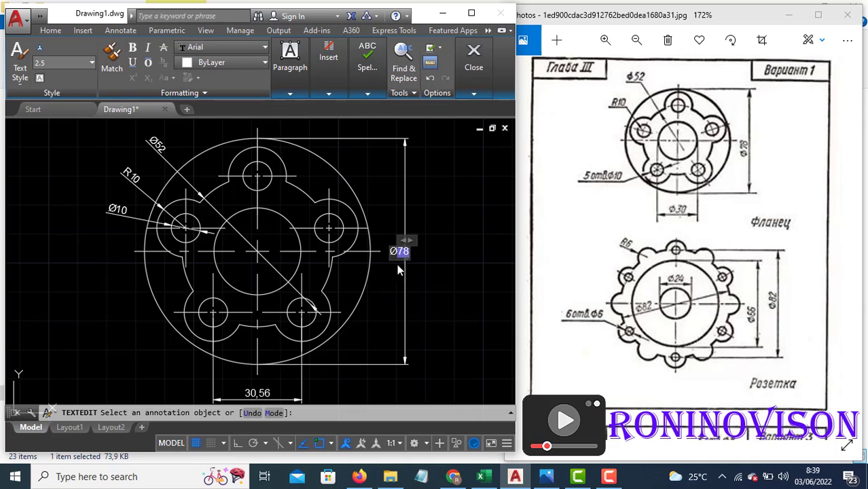
left_click(393, 312)
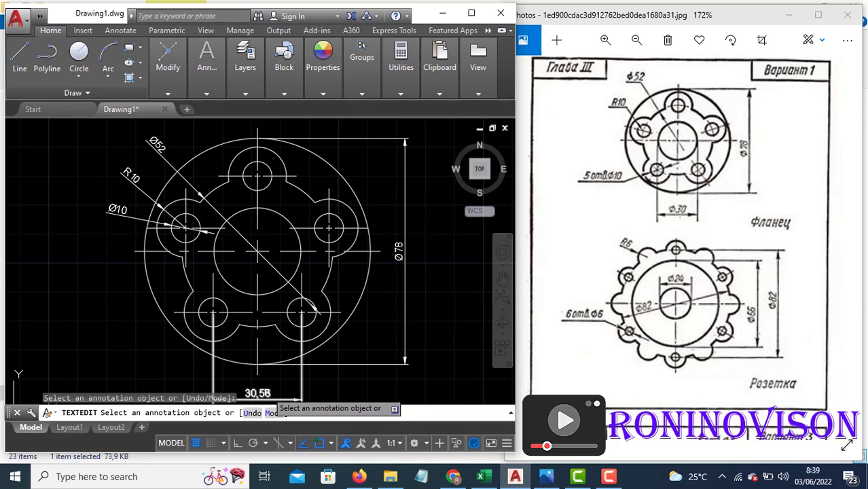
Insert a diameter symbol before the text of the horizontal dimension between the two lower holes, and end text editing
left_click(258, 393)
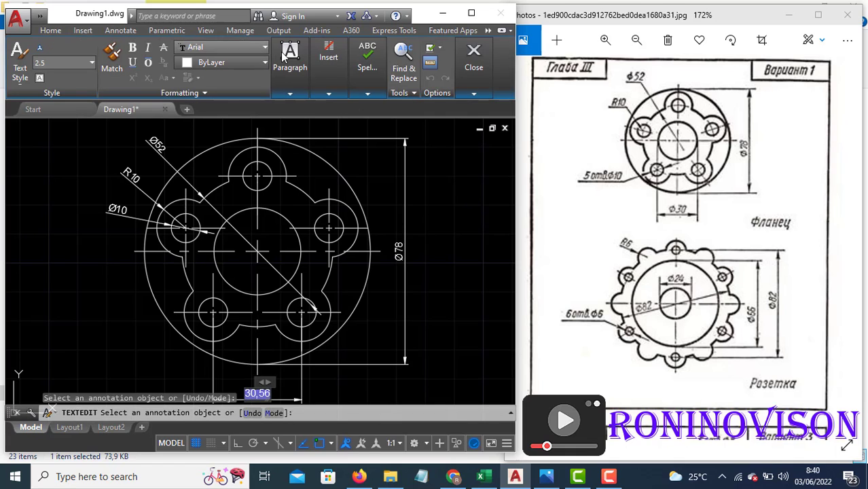
mouse_move(328, 95)
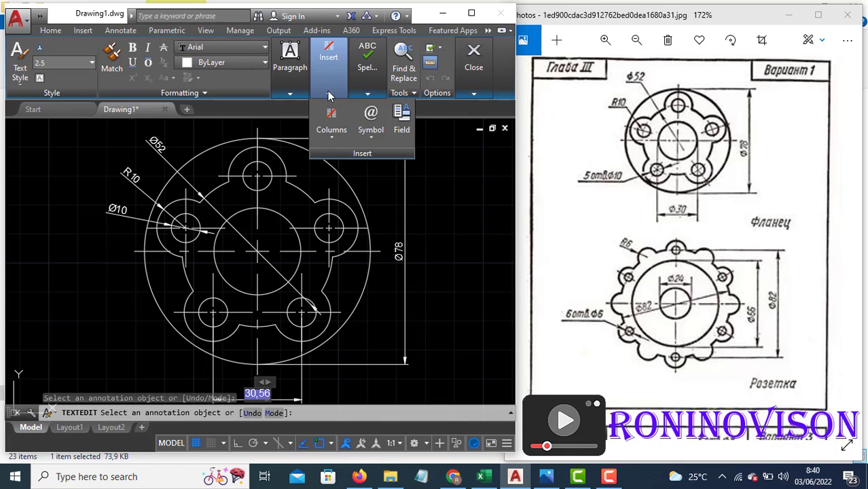
left_click(371, 117)
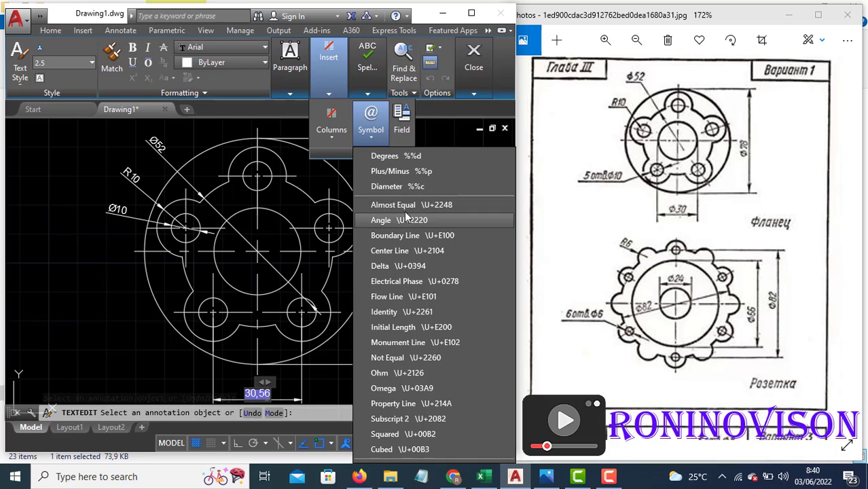
left_click(404, 187)
left_click(440, 350)
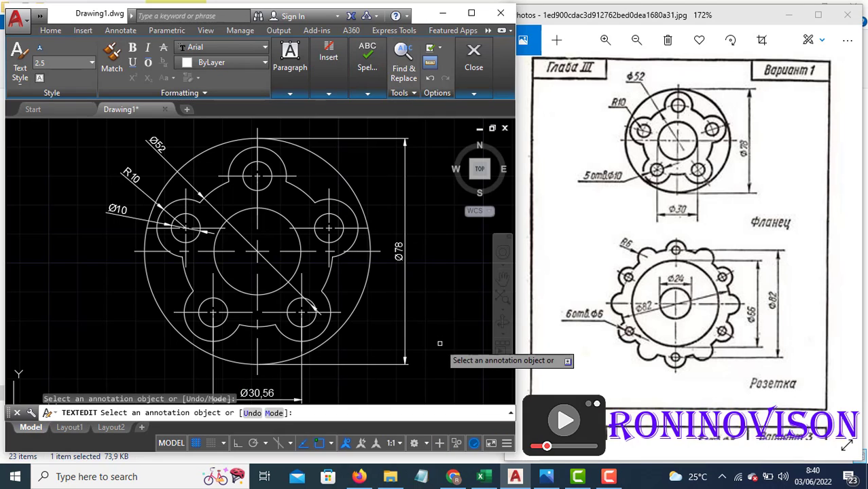
key("Escape")
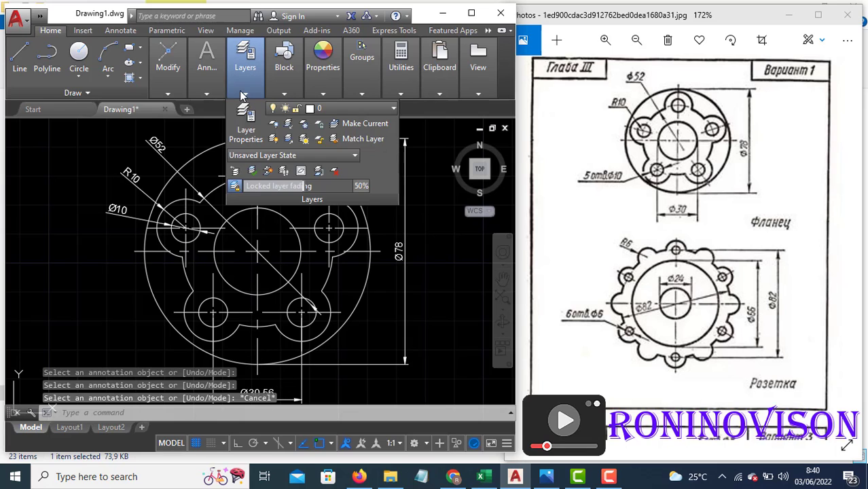
Modify the ISO-25 dimension style so linear dimensions use a precision of 0 decimal places
mouse_move(216, 90)
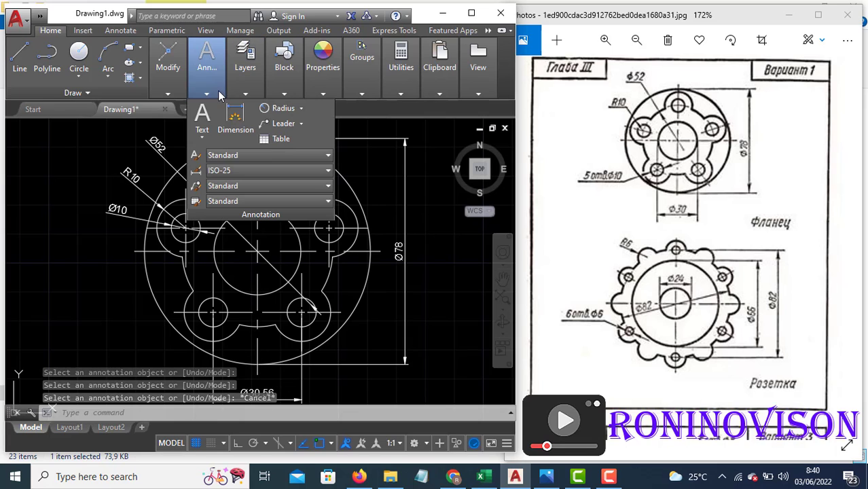
left_click(228, 171)
left_click(239, 309)
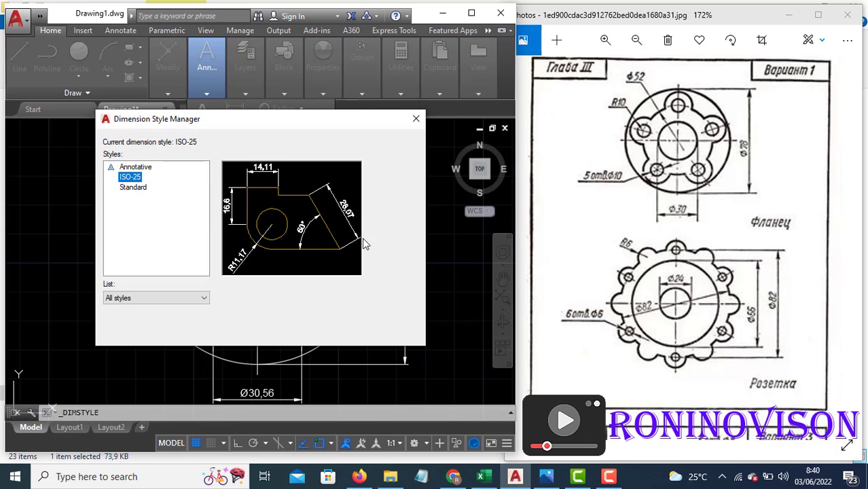
left_click(387, 209)
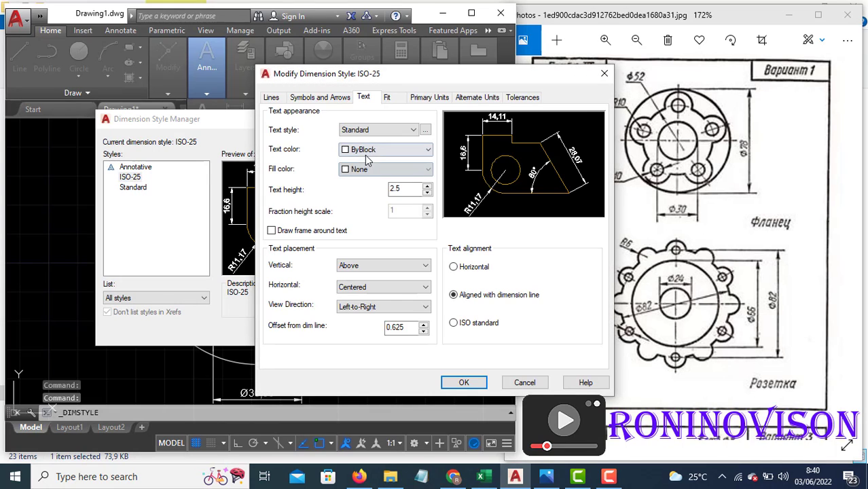
left_click(427, 98)
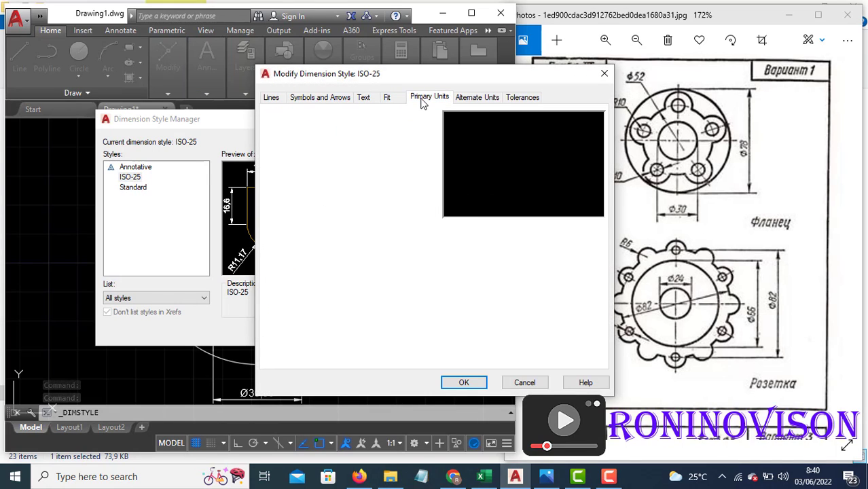
left_click(397, 142)
left_click(381, 154)
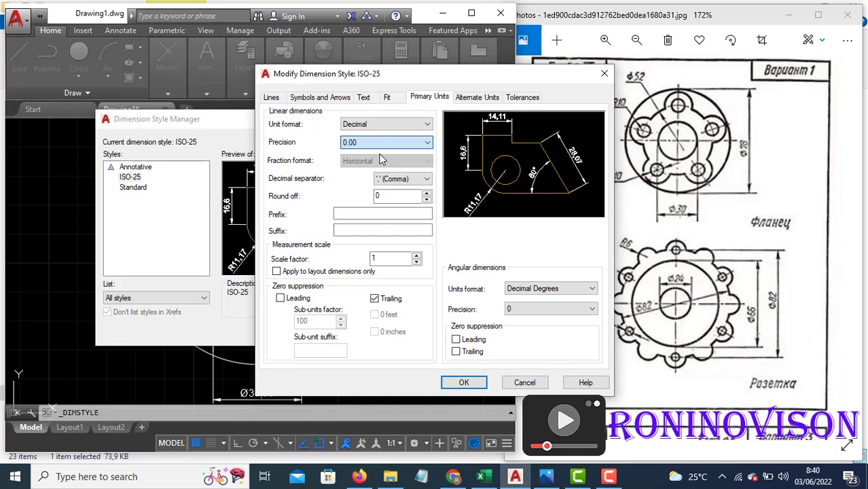
left_click(462, 383)
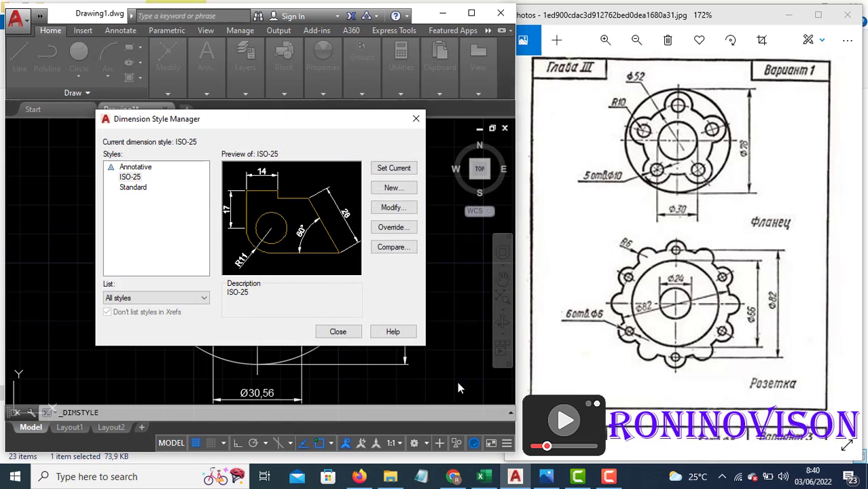
left_click(338, 330)
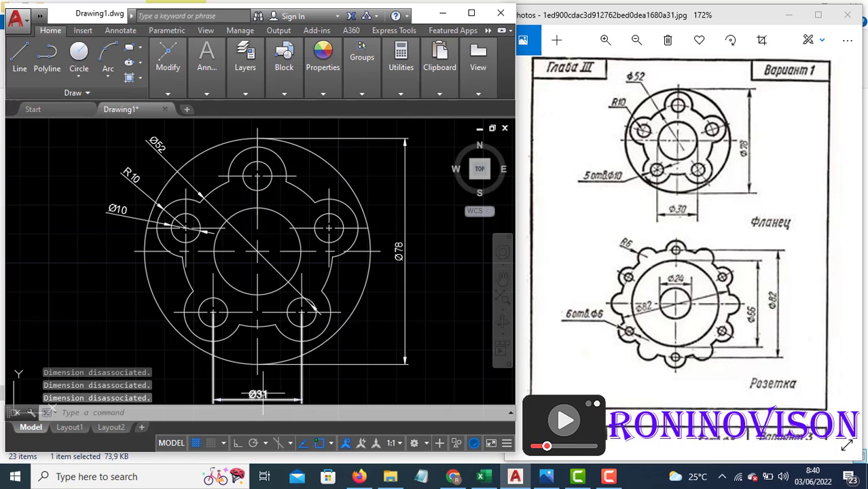
Change the color of the vertical outer-circle dimension to red
scroll(269, 241, "up", 3)
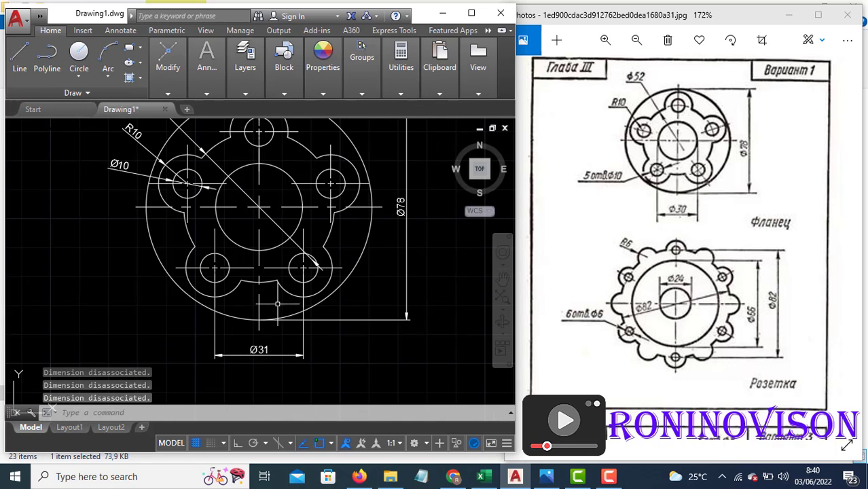
scroll(320, 246, "up", 2)
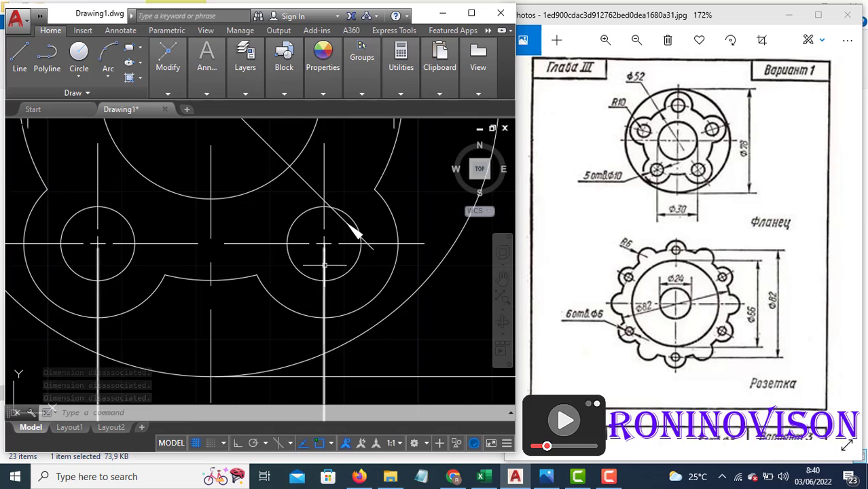
scroll(332, 240, "up", 2)
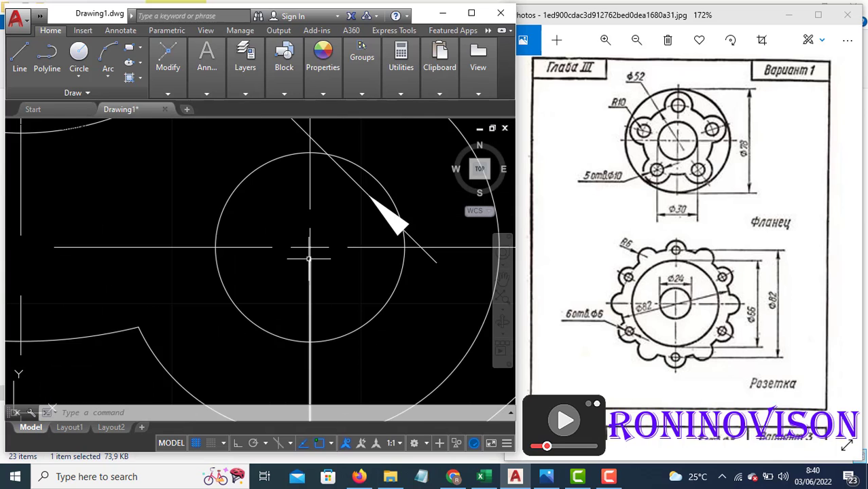
scroll(309, 258, "down", 4)
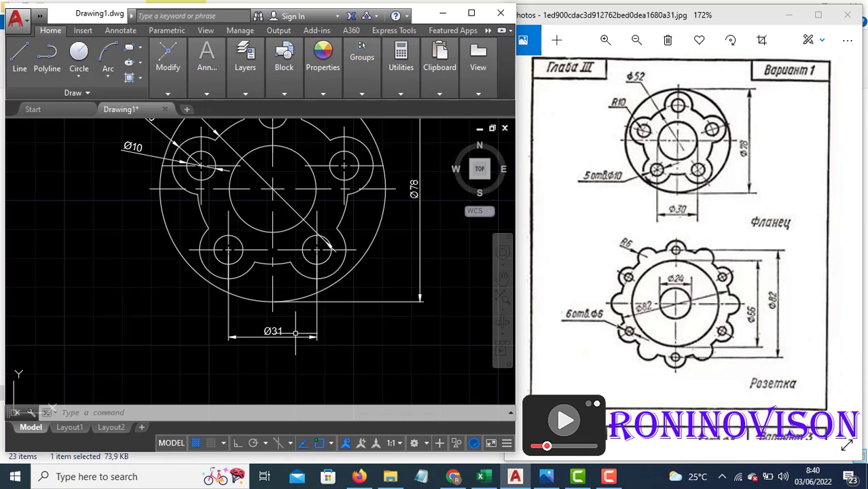
middle_click_drag(275, 336, 257, 381)
middle_click_drag(381, 260, 368, 281)
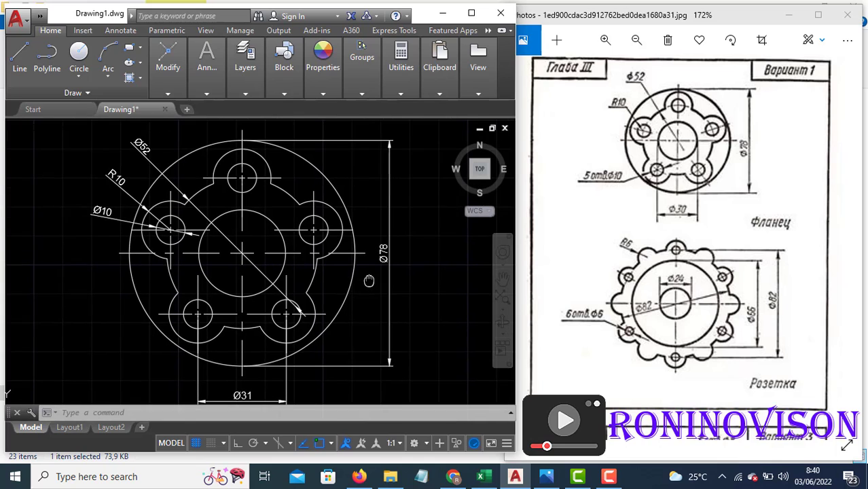
left_click(406, 191)
left_click(382, 171)
mouse_move(330, 89)
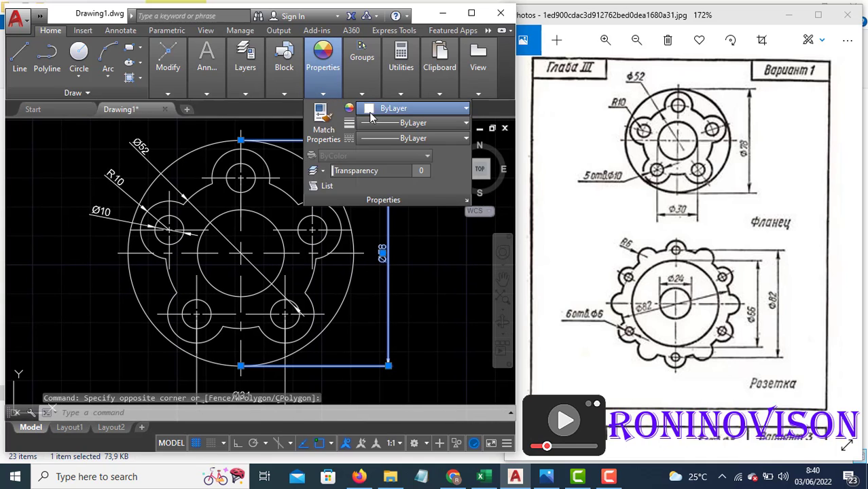
left_click(367, 109)
left_click(366, 232)
key("Escape")
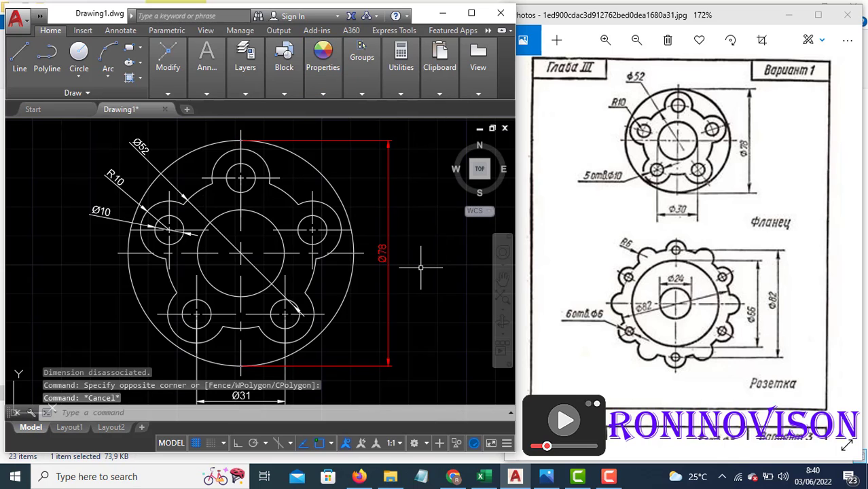
Match the red vertical dimension's properties onto the Ø52, R10 and Ø10 dimensions and the horizontal dimension below the flange
key("Return")
left_click(383, 253)
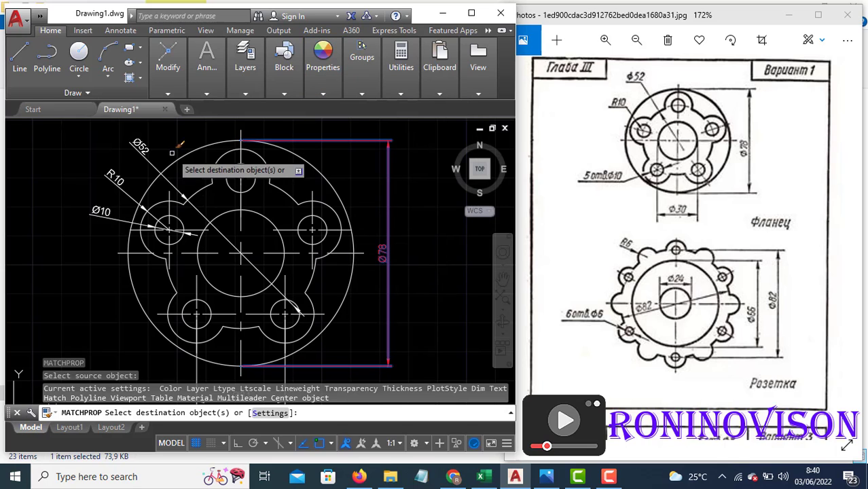
left_click(135, 144)
left_click(114, 180)
left_click(94, 204)
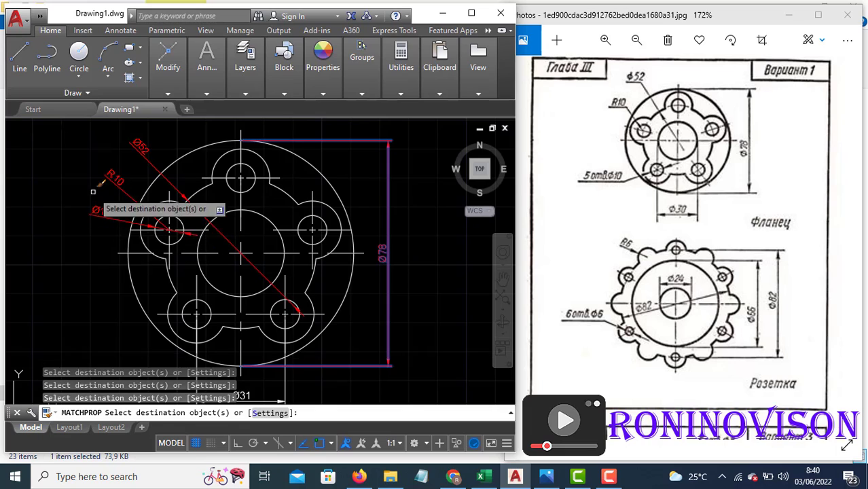
scroll(93, 196, "down", 2)
left_click(188, 320)
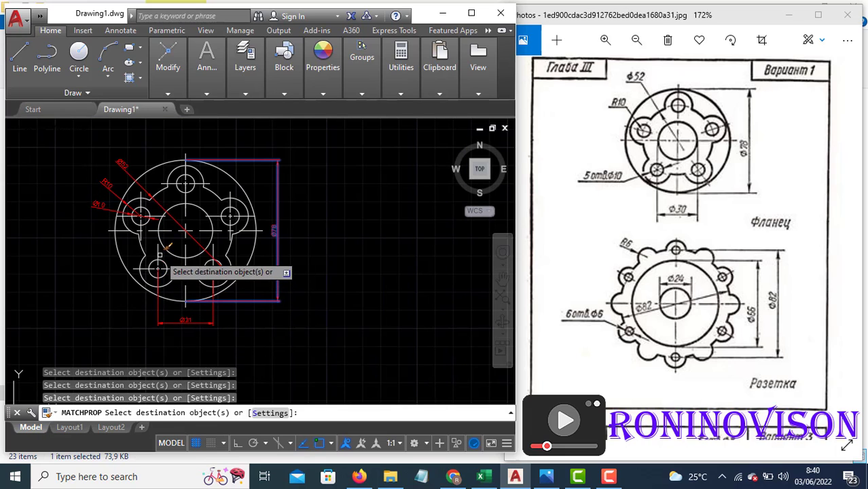
Match the red dimension's properties onto the main center lines and the center marks of the lower, upper-right and upper-left holes
left_click(213, 251)
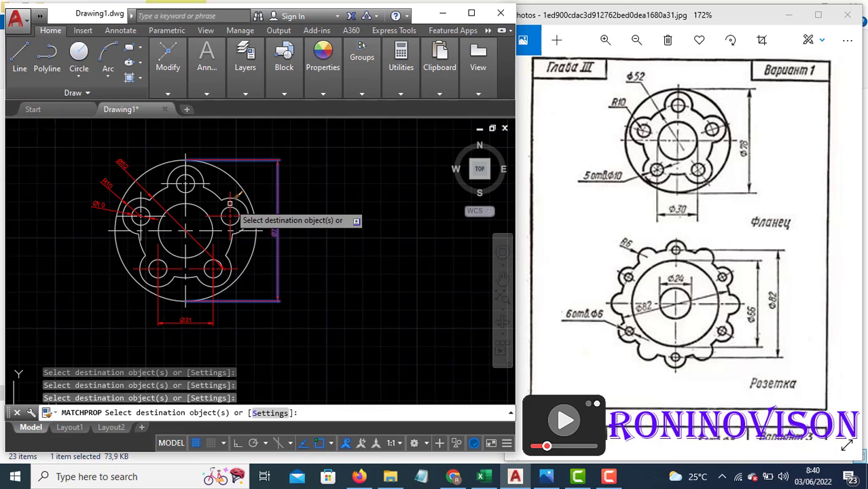
left_click(230, 198)
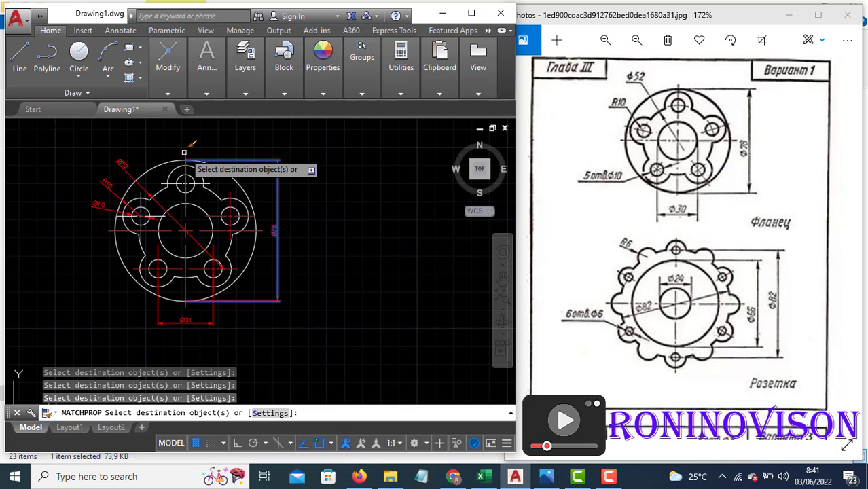
left_click(141, 216)
key("Escape")
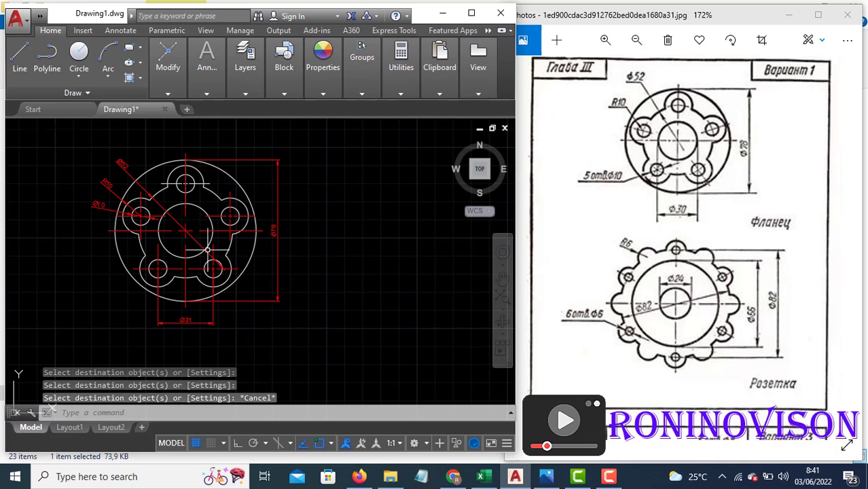
Draw a circle of diameter 24 in the empty space to the right of the flange
middle_click_drag(176, 234, 133, 265)
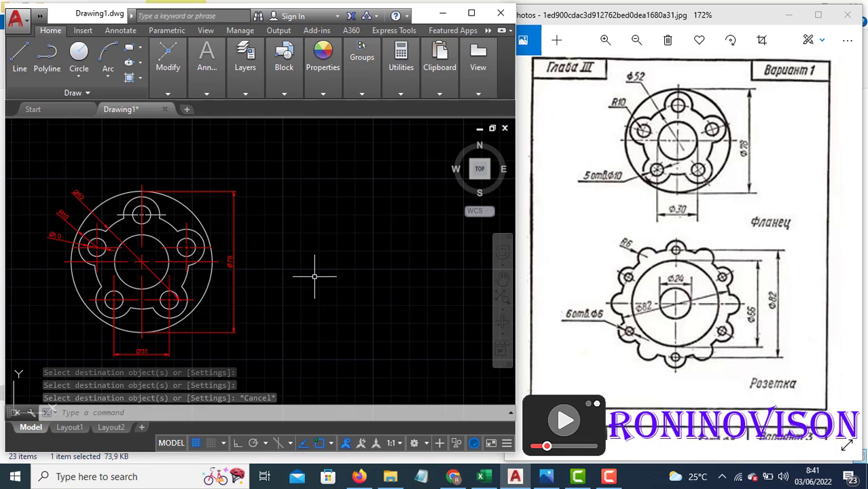
middle_click_drag(360, 278, 322, 282)
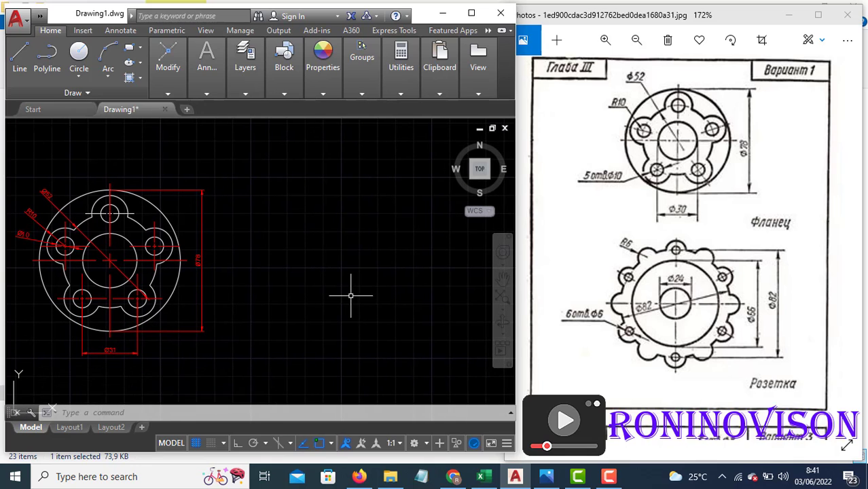
type("c")
key("Return")
left_click(358, 263)
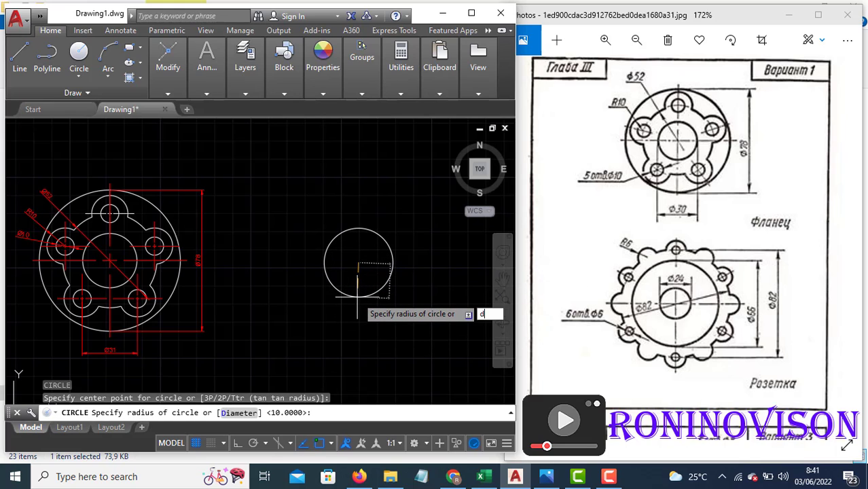
key("Return")
type("24")
key("Return")
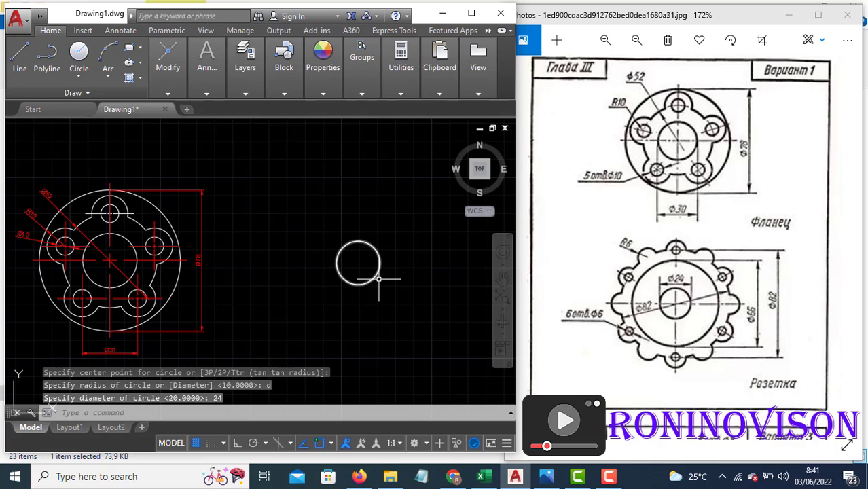
Draw a circle of diameter 82 concentric with the 24-diameter circle
key("Return")
left_click(358, 263)
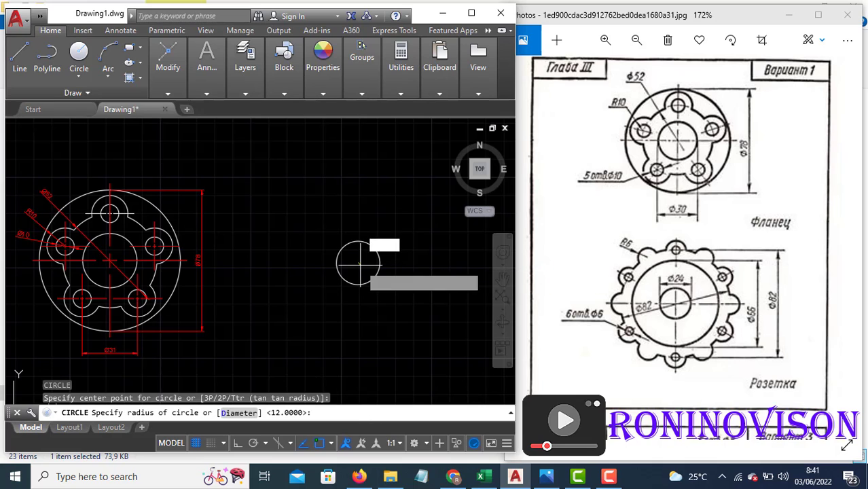
type("d")
key("Return")
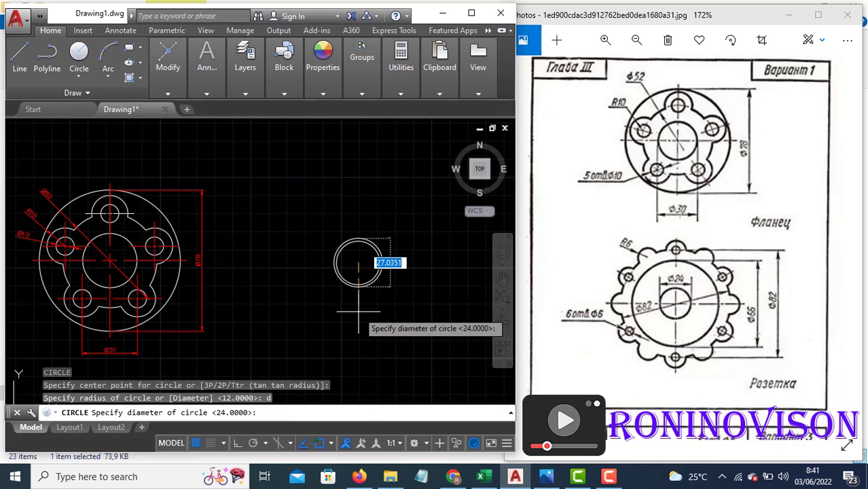
key("Return")
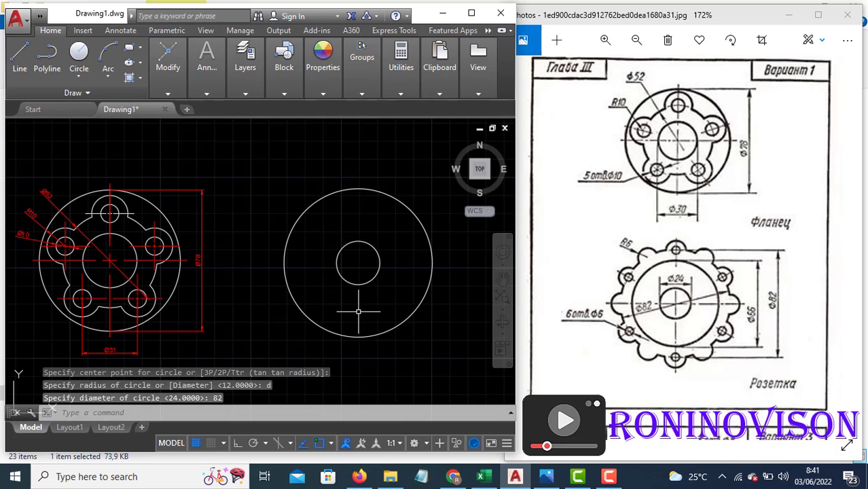
Draw a third concentric circle of diameter 66 around the same center
key("Return")
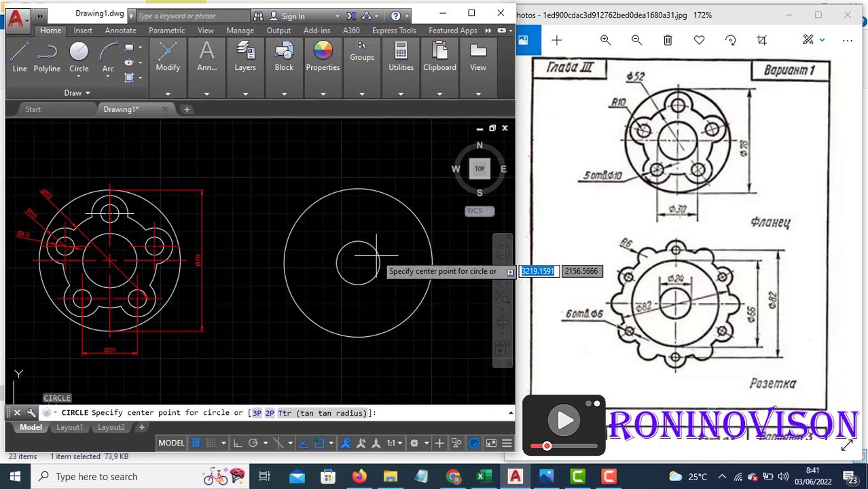
left_click(358, 263)
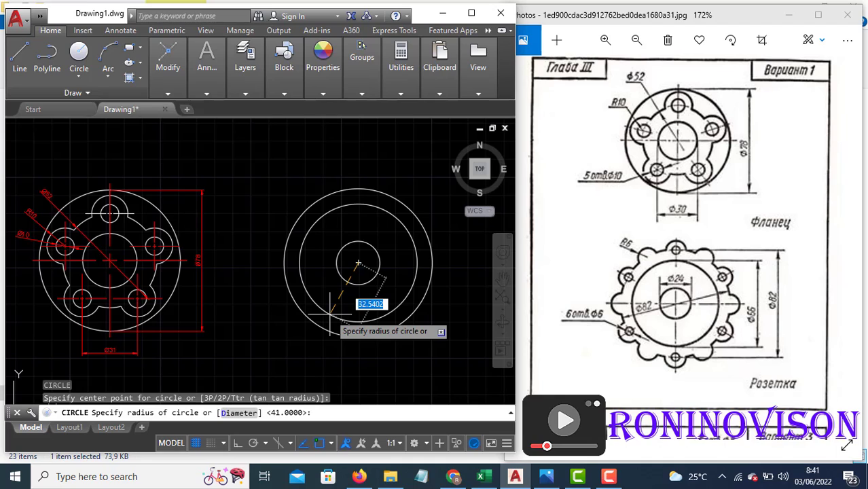
type("d")
key("Return")
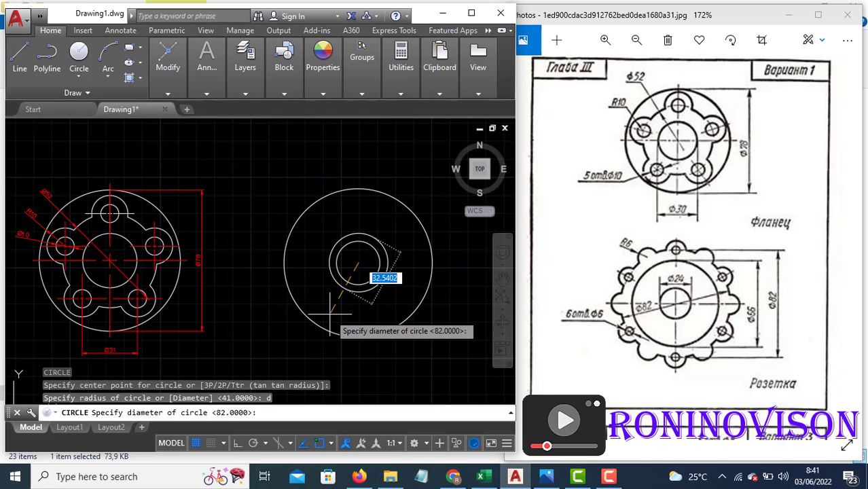
key("Return")
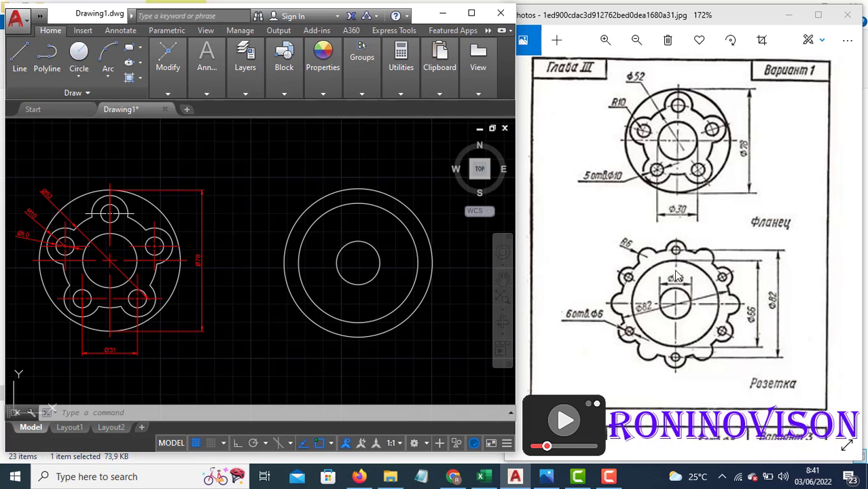
type("c")
key("Return")
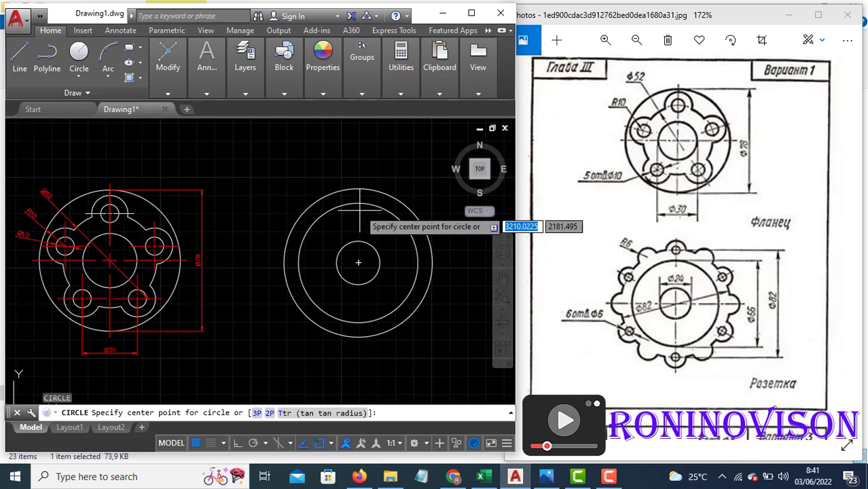
left_click(358, 202)
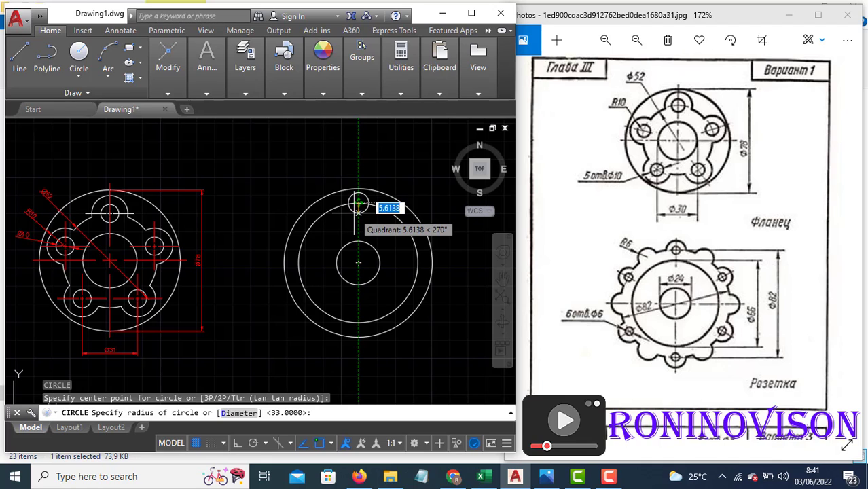
key("Escape")
Draw a hole circle of diameter 6 centered on the top quadrant of the 82-diameter circle
key("Return")
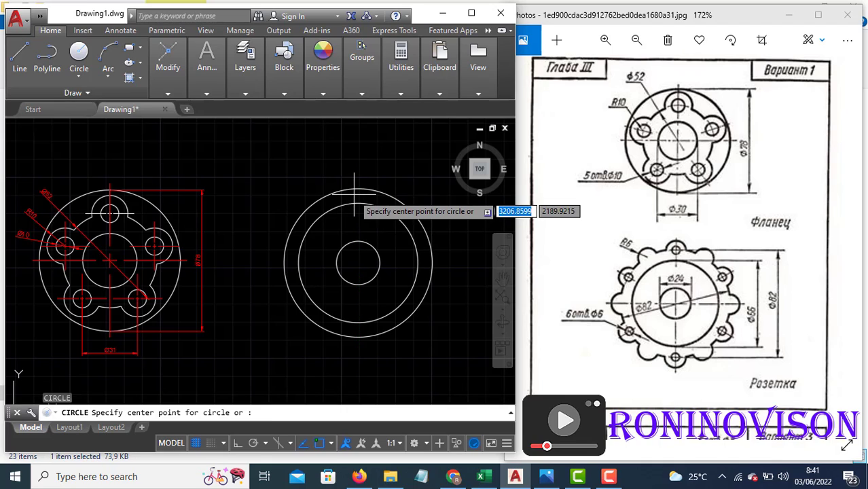
left_click(358, 189)
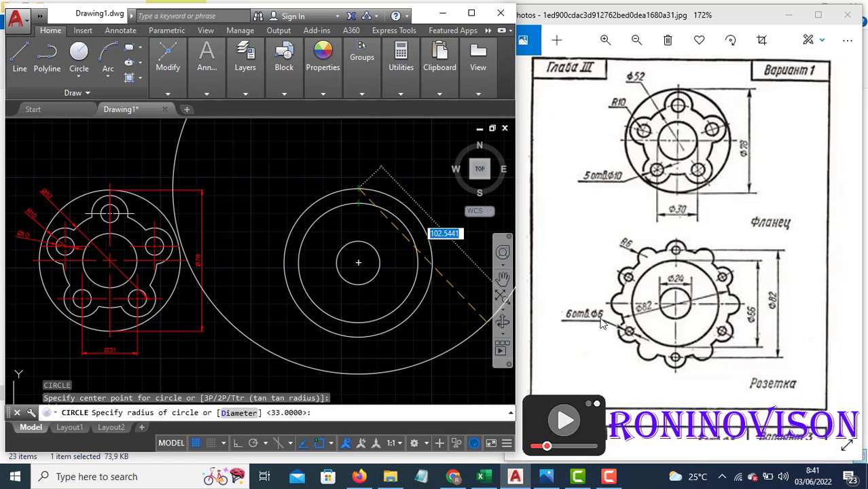
type("d")
key("Return")
type("6")
key("Return")
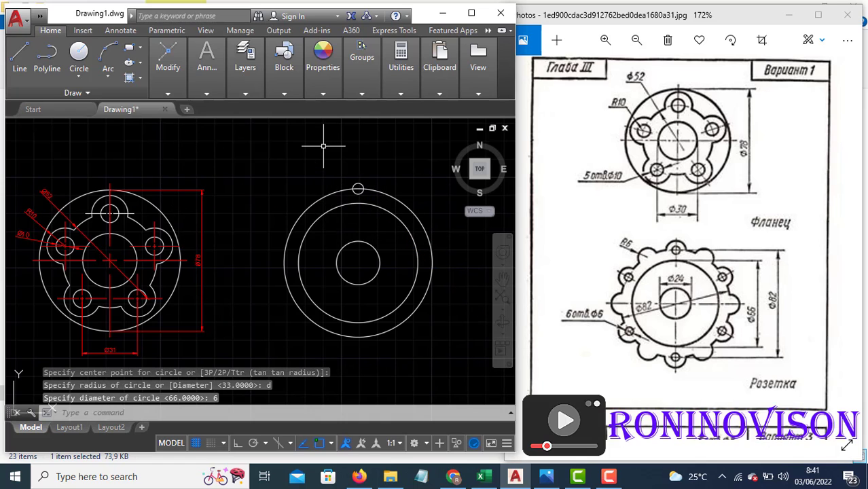
Draw a circle of radius 6 concentric with the small hole at the top of the 82-diameter circle
type("c")
key("Return")
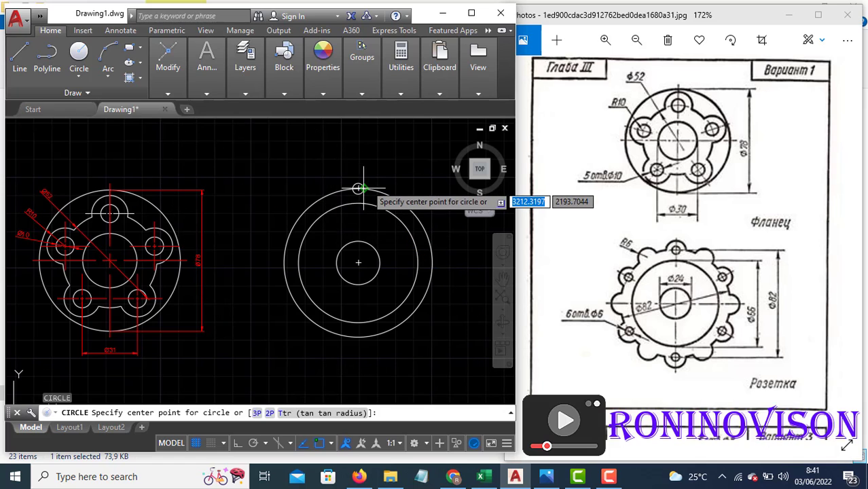
left_click(358, 189)
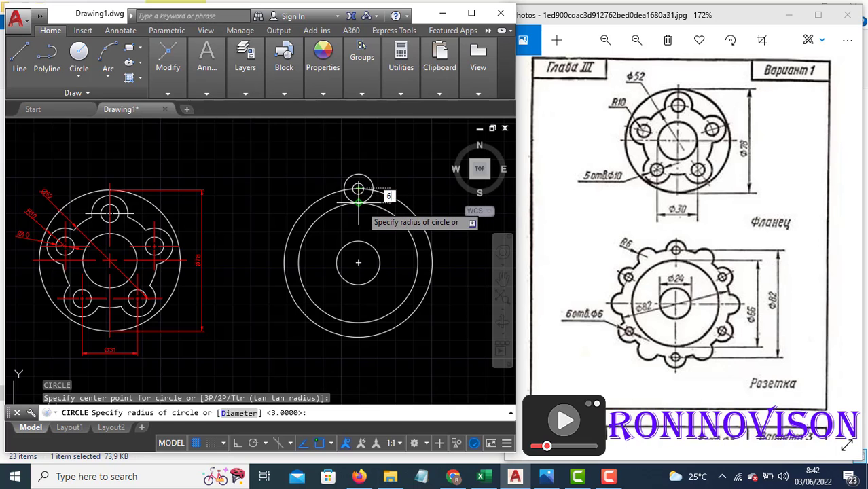
type("6")
key("Return")
Trim away the part of the radius 6 circle that lies inside the 82-diameter circle
type("tr")
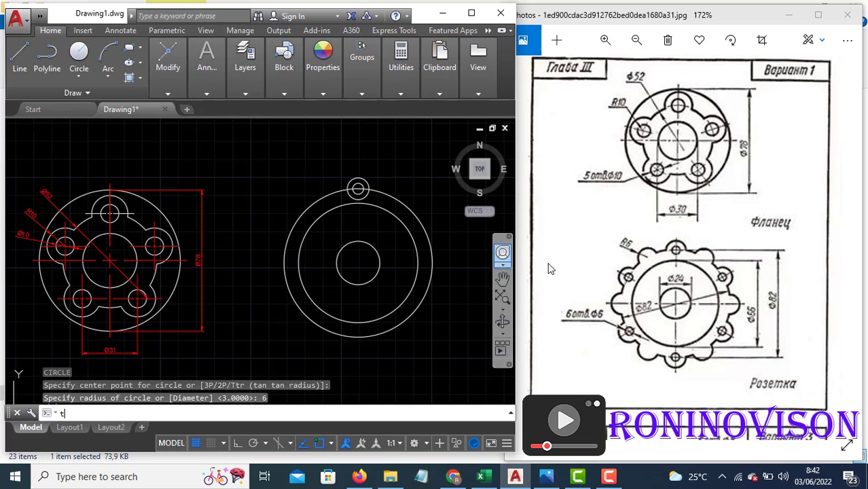
key("Return")
key("Return")
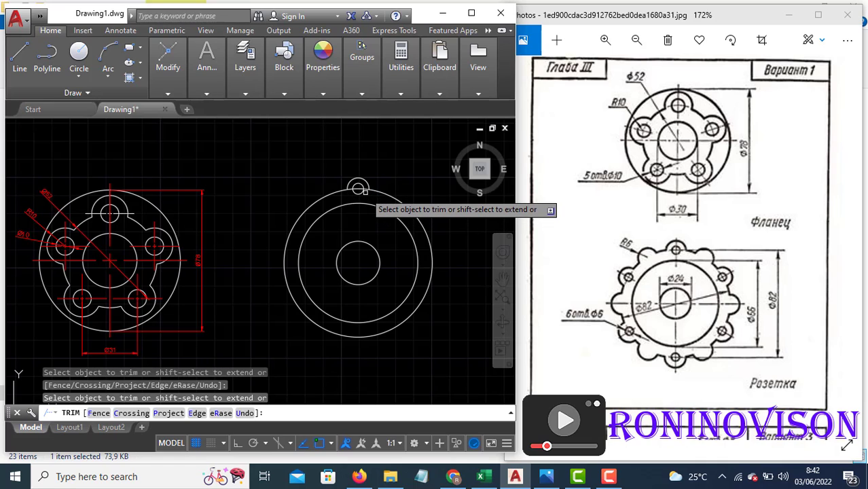
key("Escape")
Create a polar array of the 6-diameter hole and its radius 6 arc around the center of the concentric circles
scroll(347, 192, "up", 2)
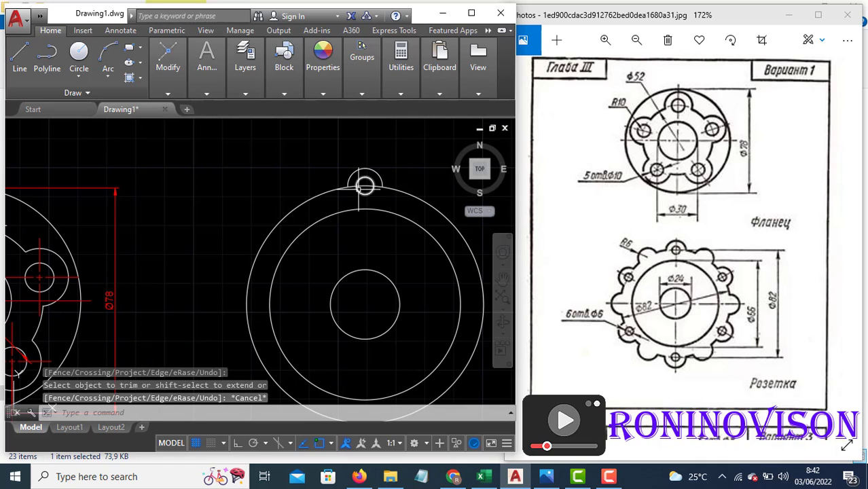
type("arr")
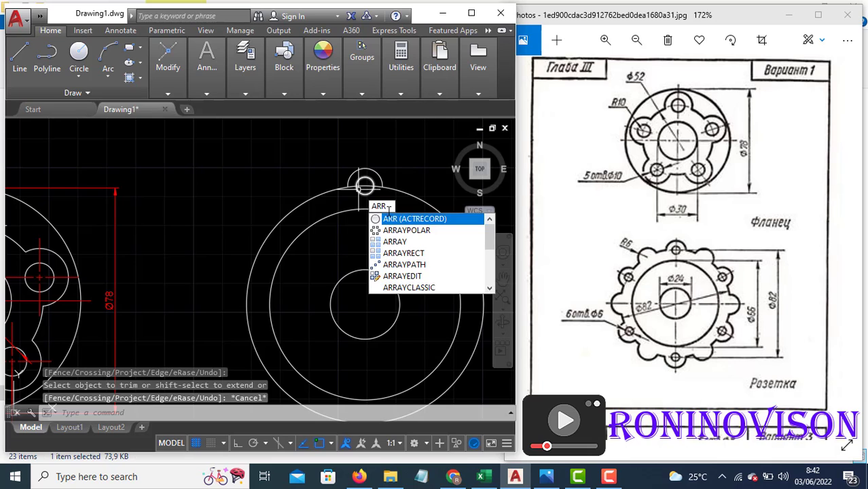
type("a")
key("Return")
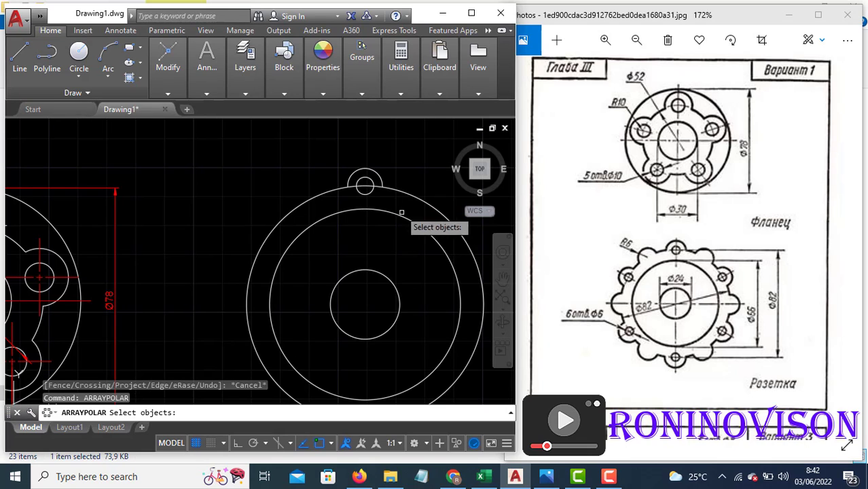
left_click(393, 181)
left_click(338, 168)
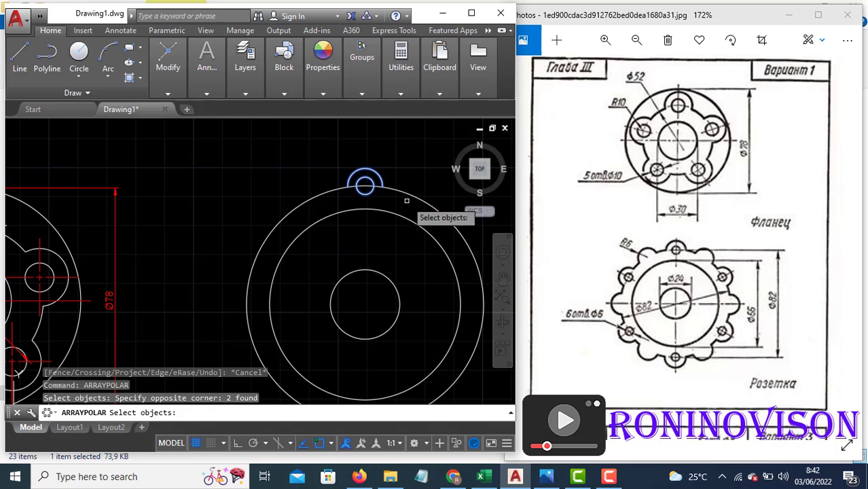
key("Return")
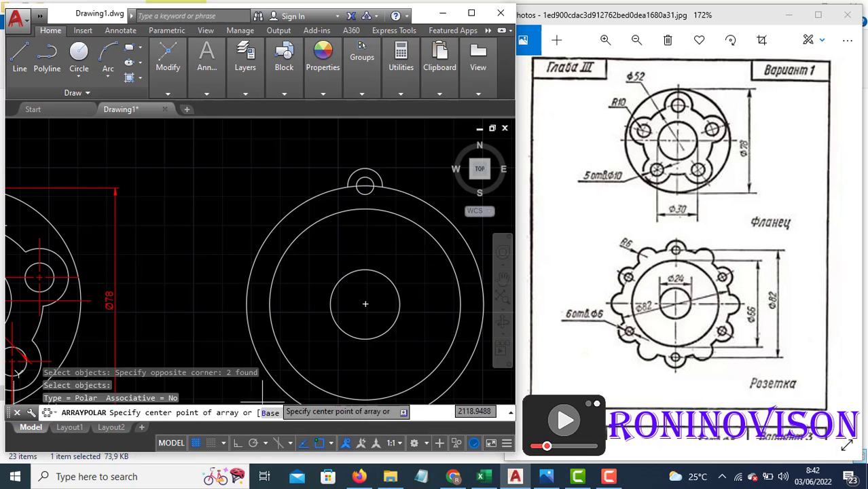
left_click(366, 304)
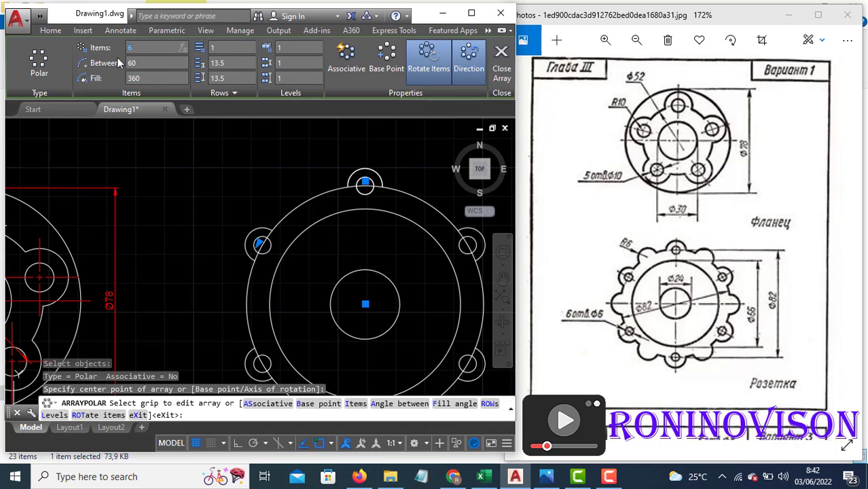
Set the angle between the array items to 30 degrees and finish the 12-item array
type("30")
key("Return")
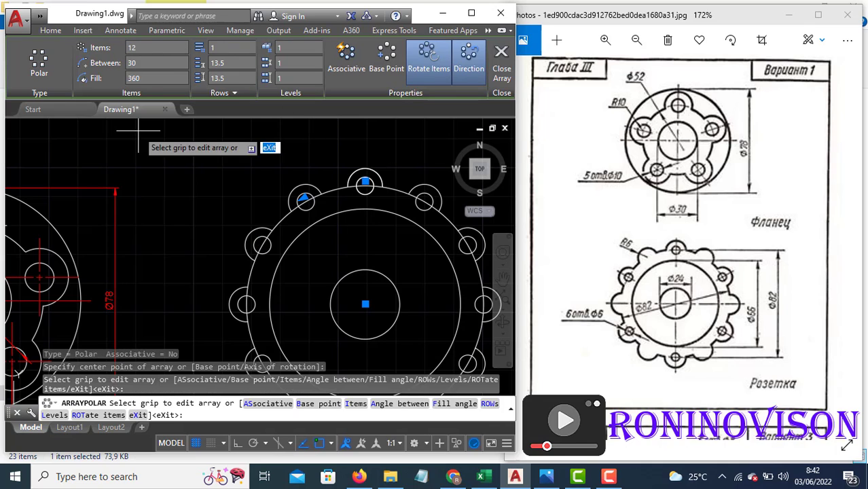
mouse_move(233, 221)
middle_mouse_down()
mouse_move(192, 171)
mouse_move(177, 174)
middle_mouse_up()
scroll(281, 190, "down", 2)
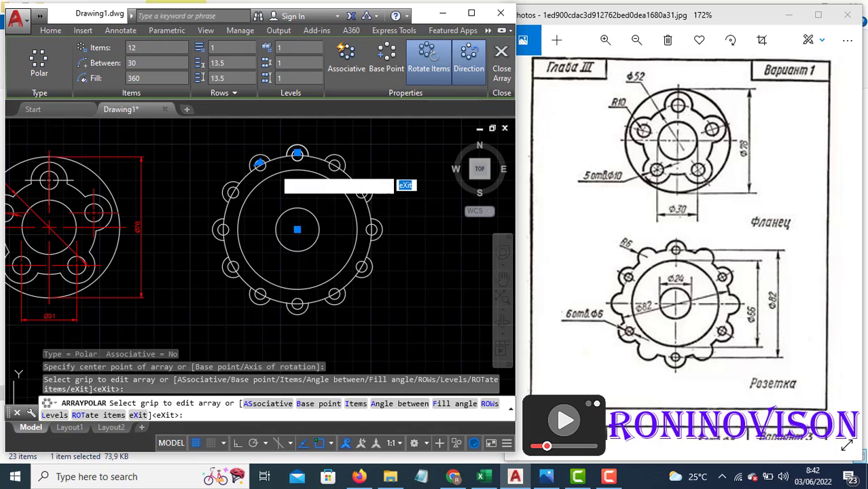
key("Return")
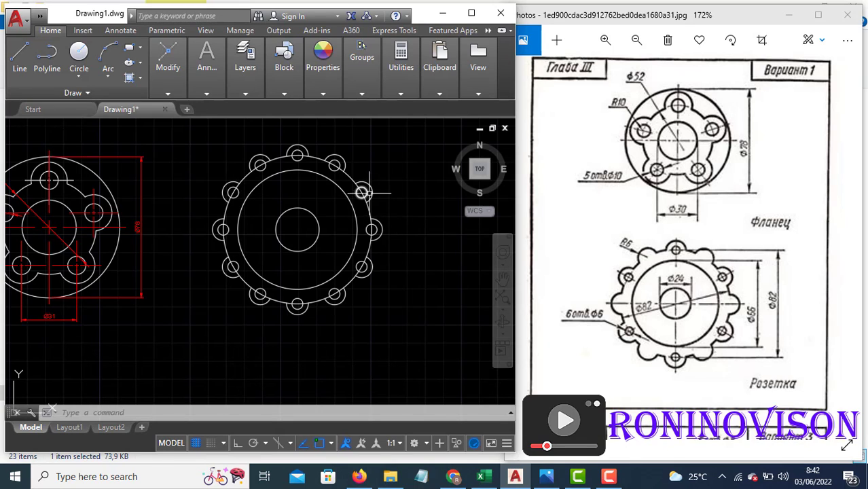
Trim away the pieces of the 82-diameter circle inside the lobes and holes along the rosette's right side
type("tr")
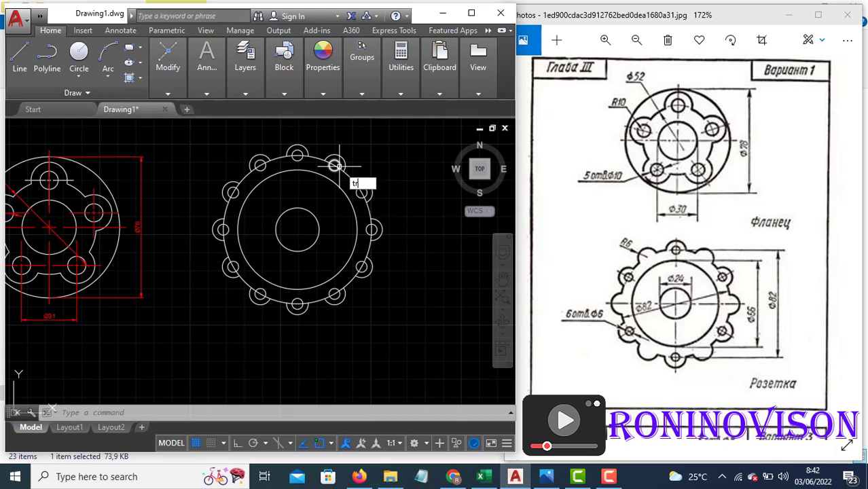
key("Return")
scroll(331, 165, "up", 2)
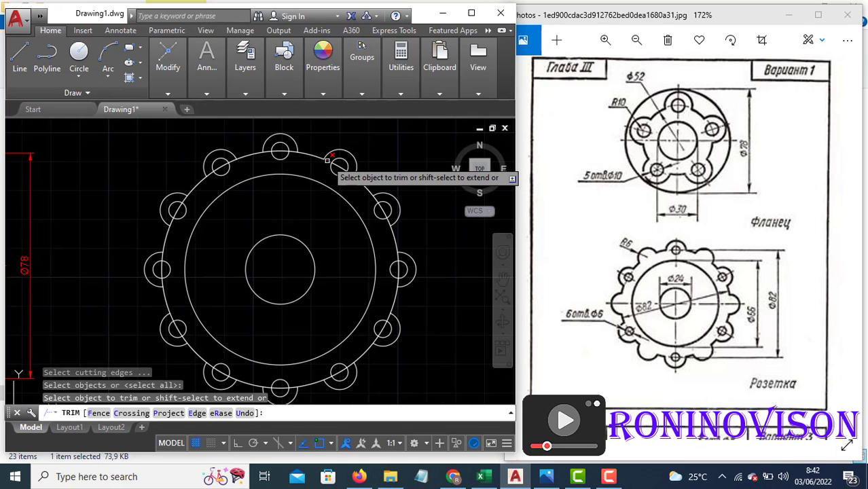
left_click(340, 167)
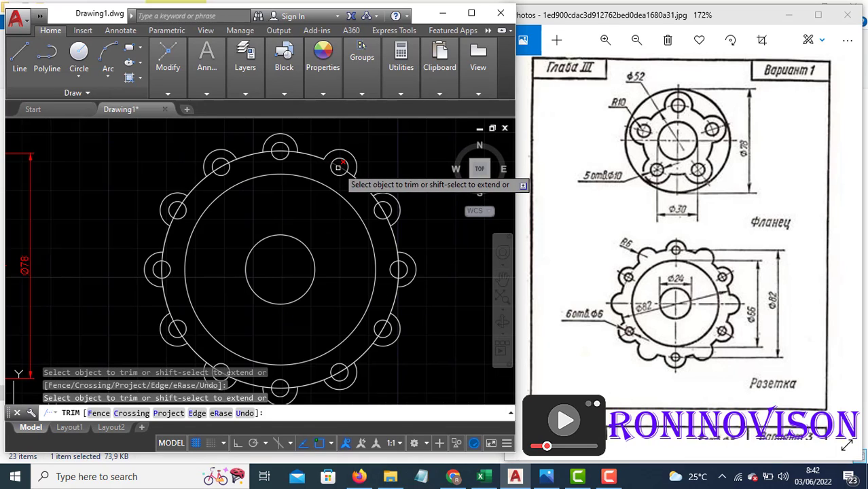
left_click(385, 213)
left_click(389, 221)
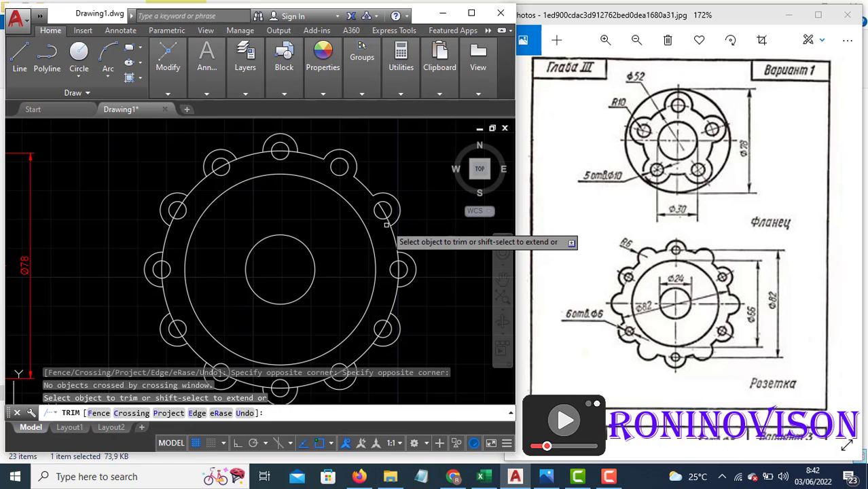
left_click(385, 211)
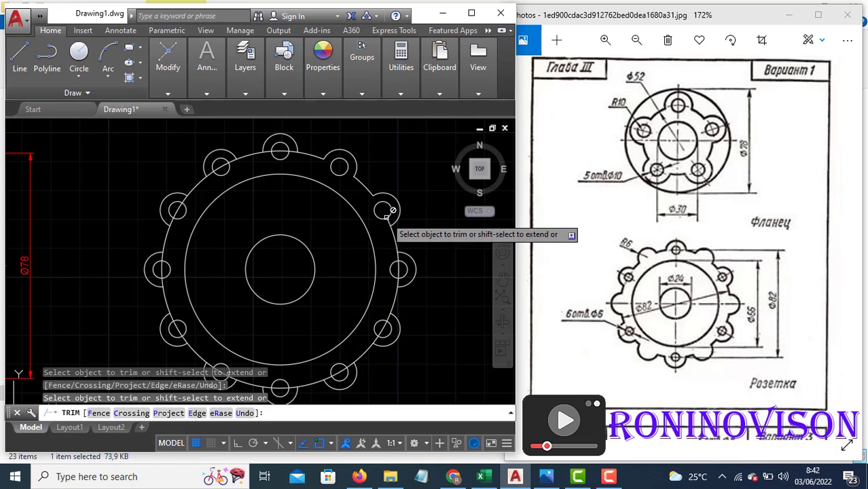
left_click(399, 255)
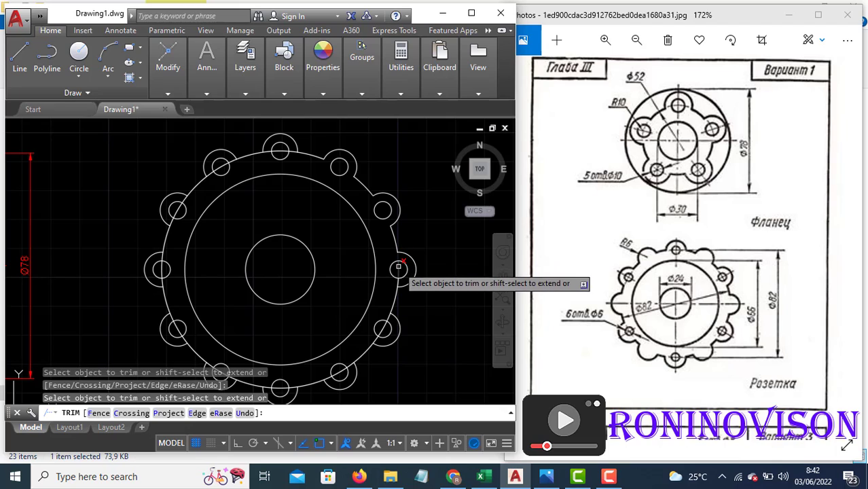
left_click(399, 268)
left_click(398, 283)
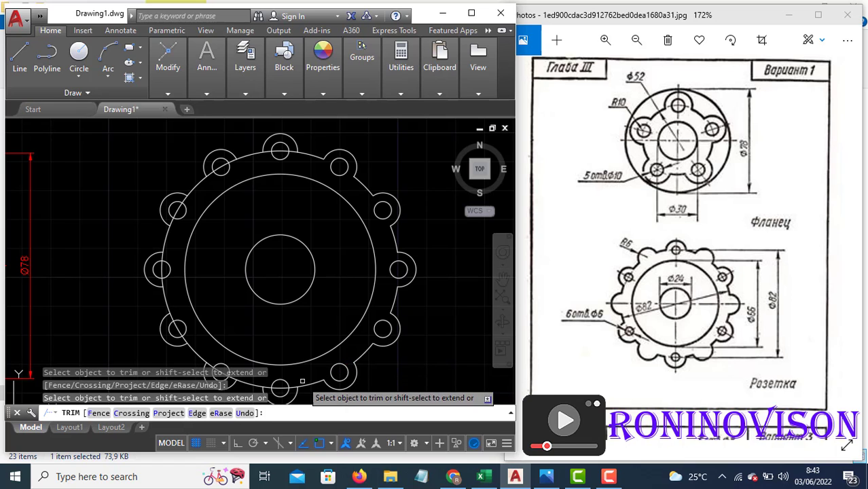
Trim the remaining pieces of the 82-diameter circle inside the bottom, left and top lobes and their holes
scroll(304, 361, "up", 2)
scroll(372, 166, "down", 4)
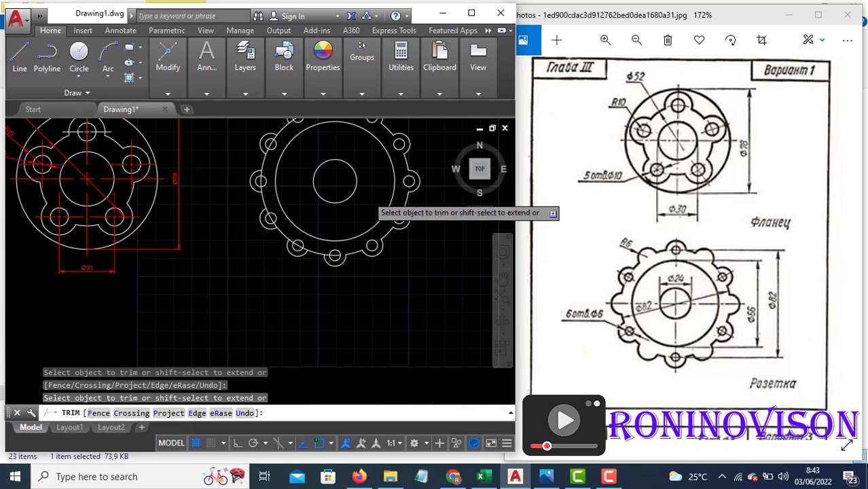
scroll(317, 238, "up", 4)
left_click(336, 283)
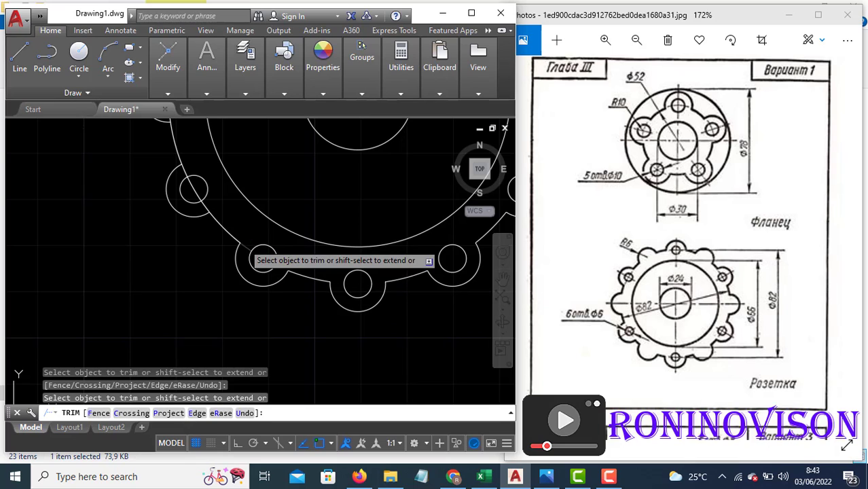
left_click(194, 191)
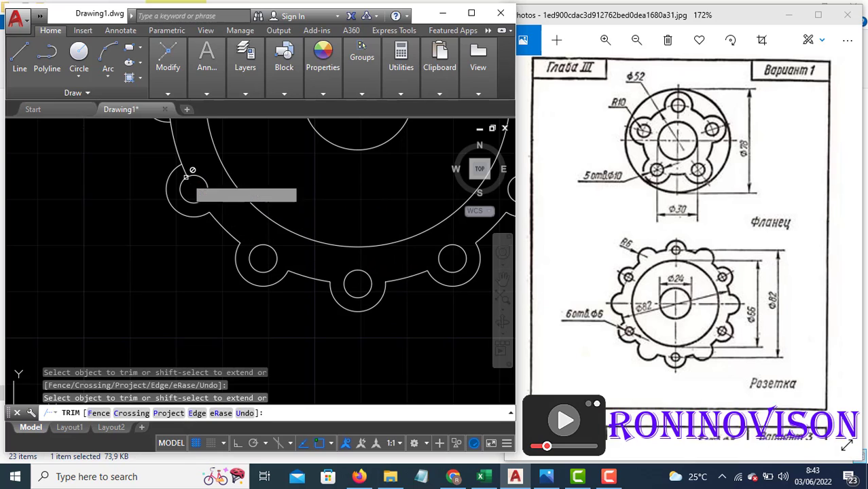
left_click(186, 174)
middle_click_drag(207, 164, 226, 267)
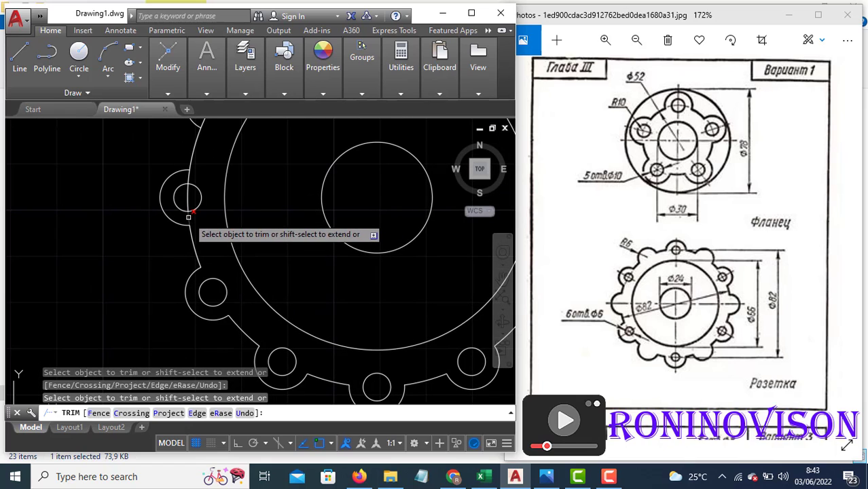
middle_click_drag(207, 181, 190, 299)
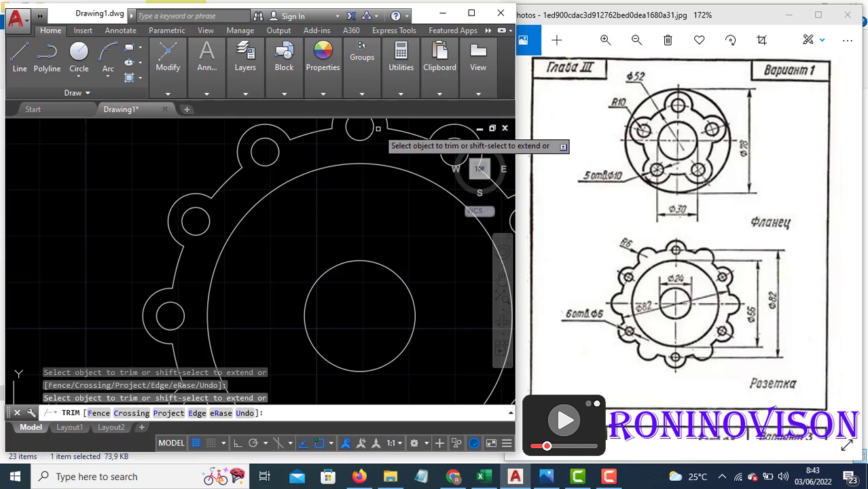
mouse_move(345, 166)
middle_mouse_down()
mouse_move(280, 197)
mouse_move(271, 187)
middle_mouse_up()
scroll(273, 174, "down", 2)
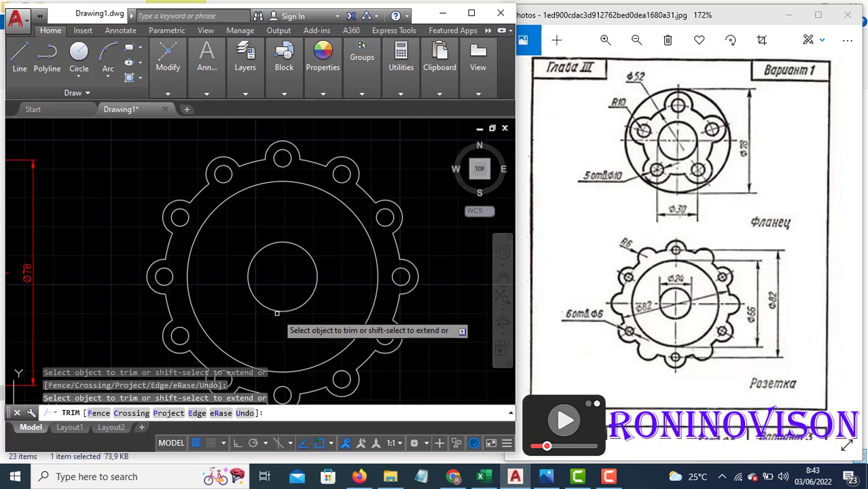
middle_click_drag(278, 321, 291, 299)
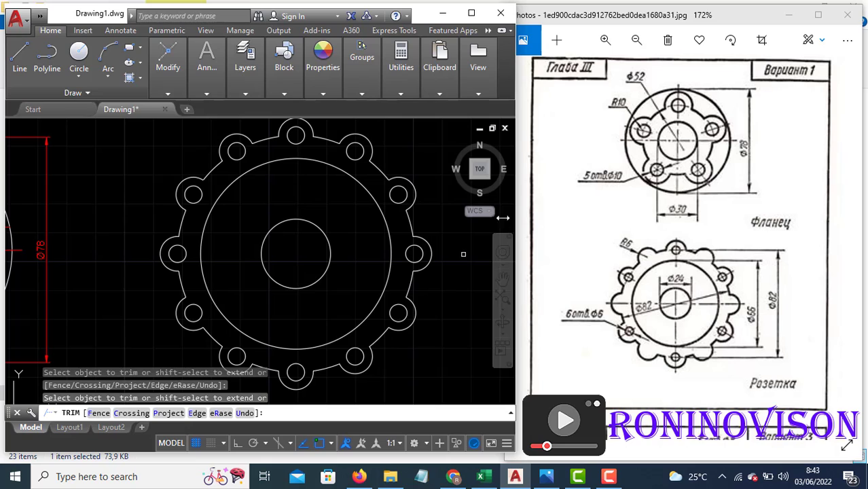
key("Escape")
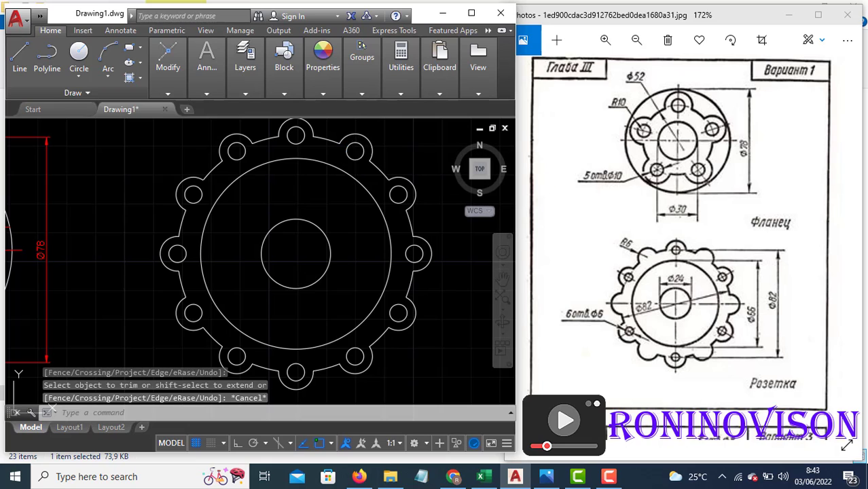
Erase six alternate lobe holes, keeping the top and bottom holes and every second one between them
left_click(355, 151)
left_click(408, 261)
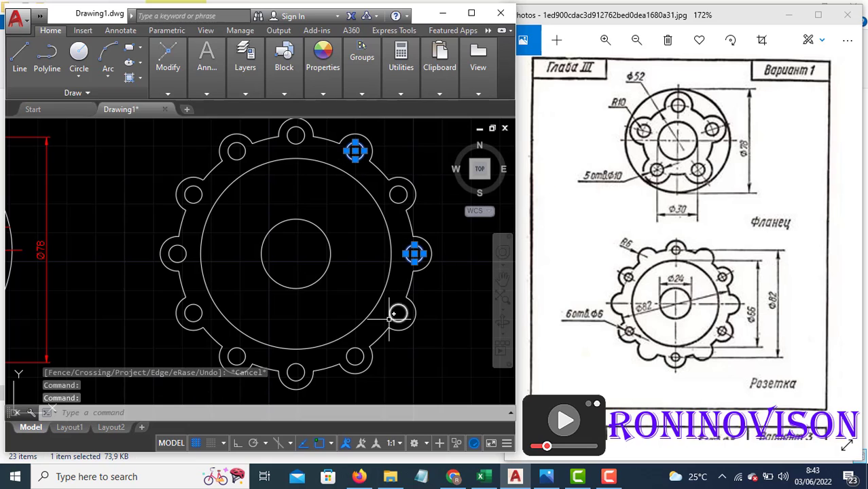
left_click(360, 349)
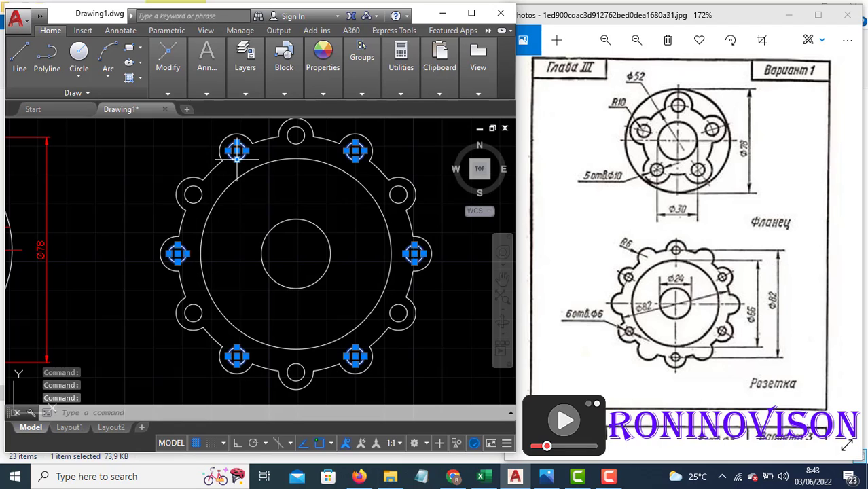
key("Return")
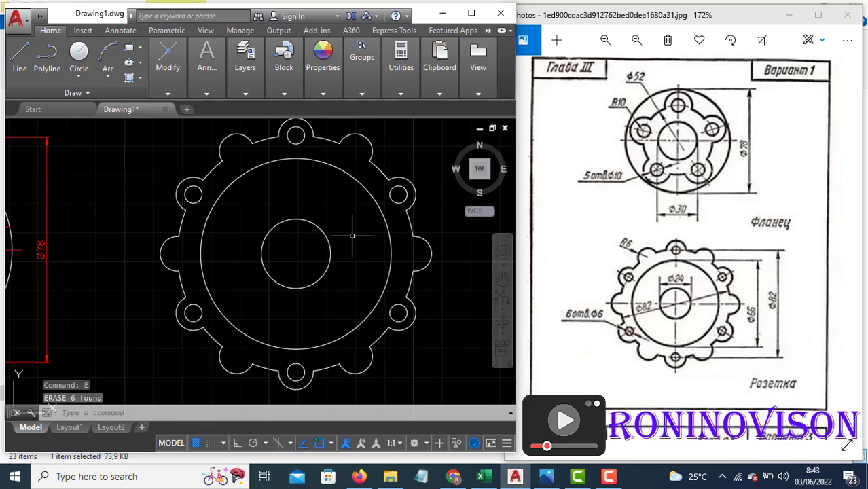
Add a center mark to the rosette's 66-diameter circle
middle_click_drag(339, 272, 331, 296)
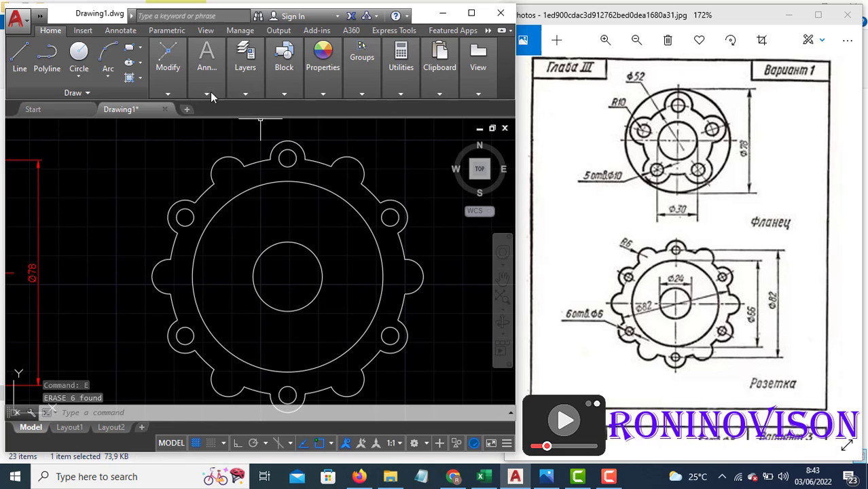
left_click(128, 32)
mouse_move(255, 81)
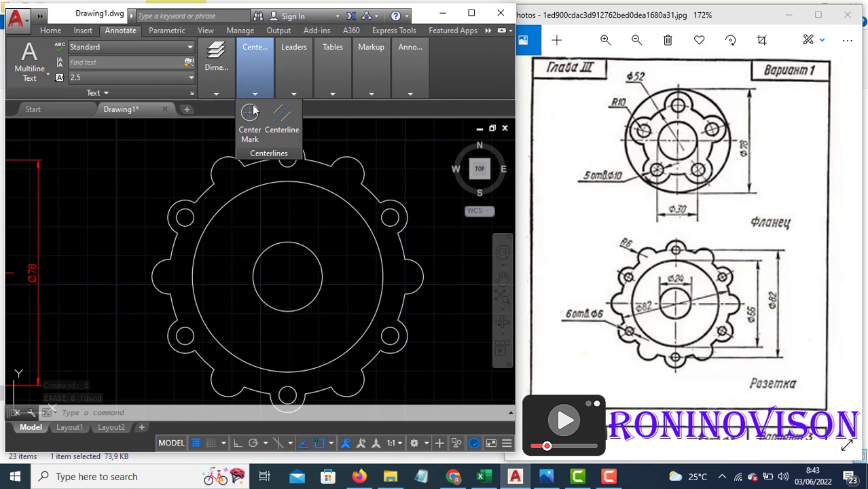
left_click(249, 121)
left_click(343, 199)
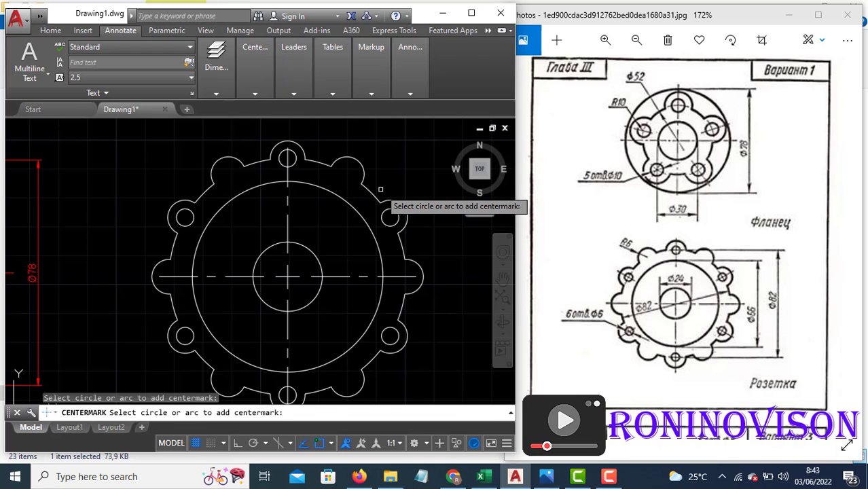
key("Escape")
Add center marks to the six remaining lobe holes of the rosette
key("Return")
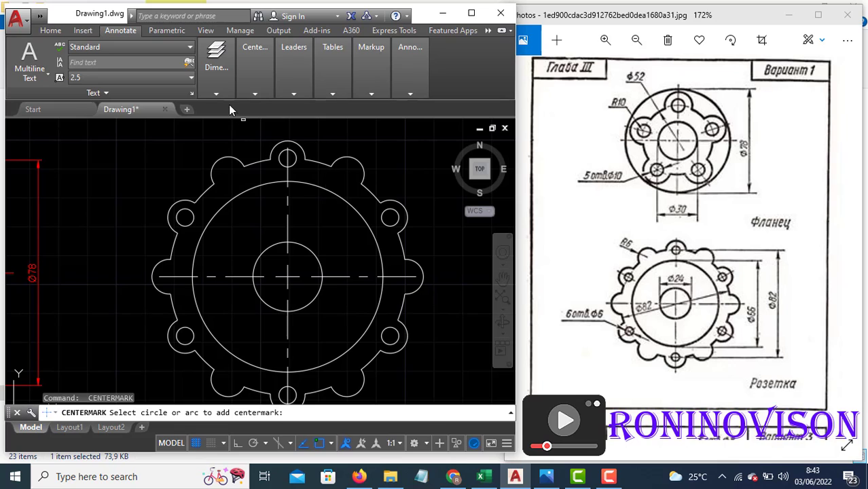
left_click(254, 94)
left_click(252, 117)
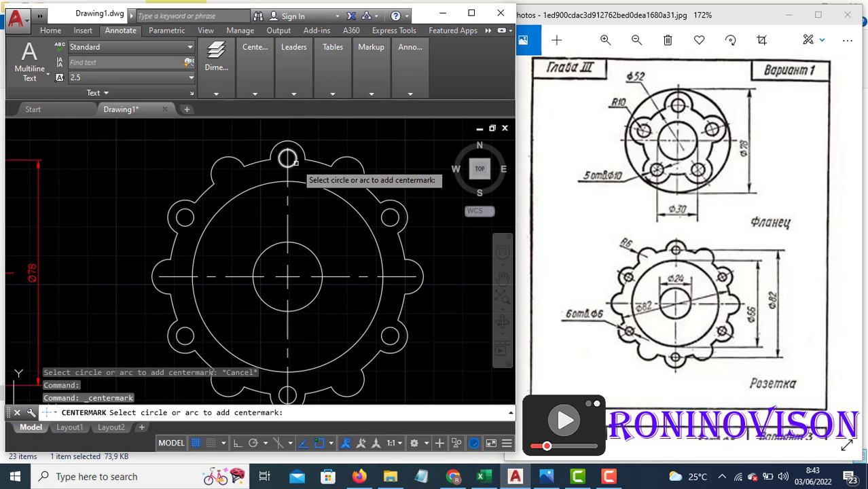
left_click(389, 217)
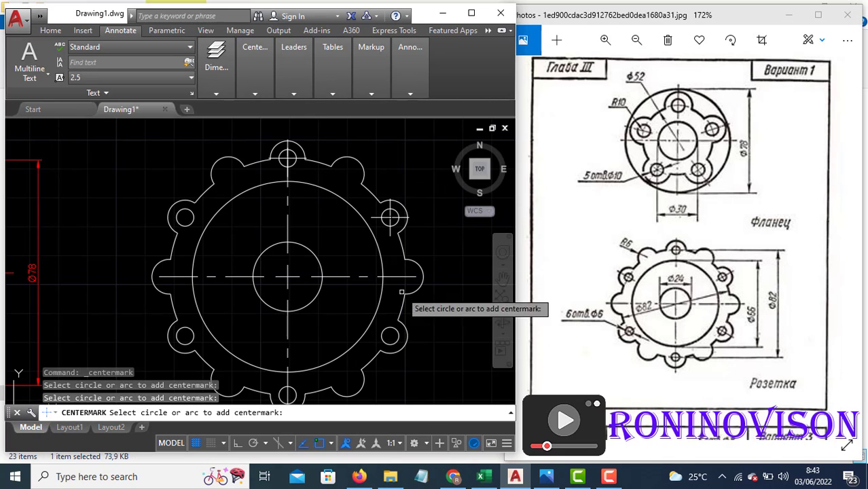
left_click(391, 335)
left_click(286, 402)
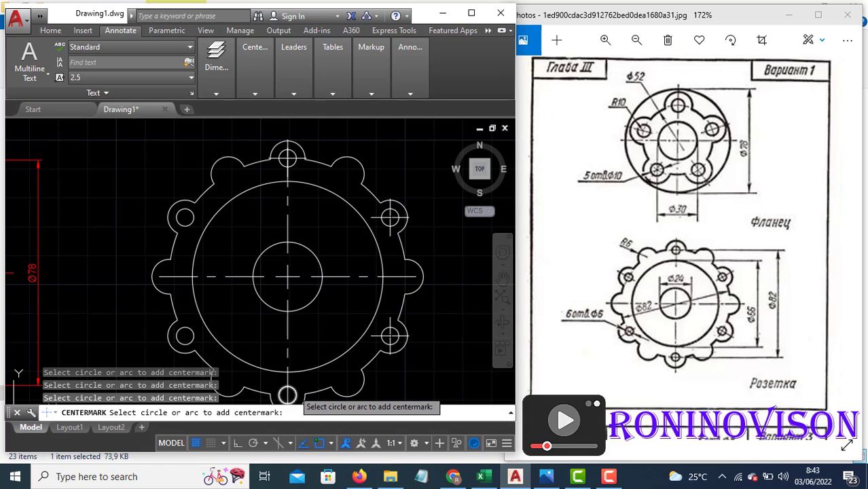
left_click(185, 336)
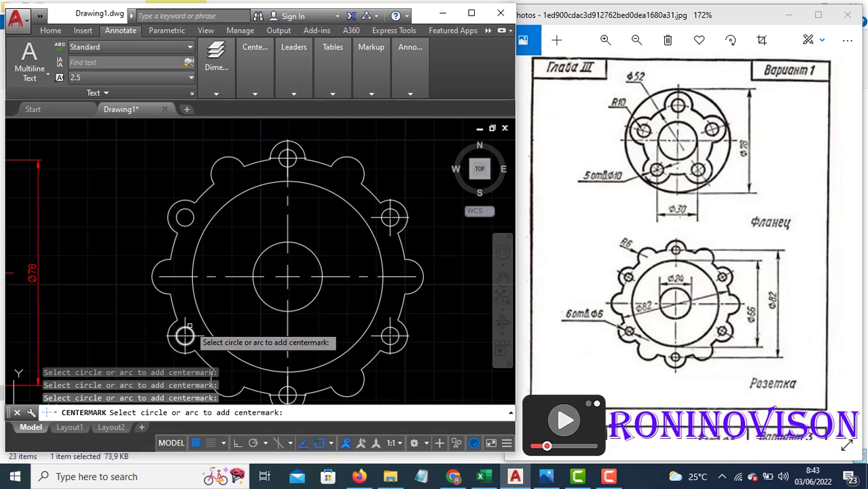
left_click(185, 223)
key("Escape")
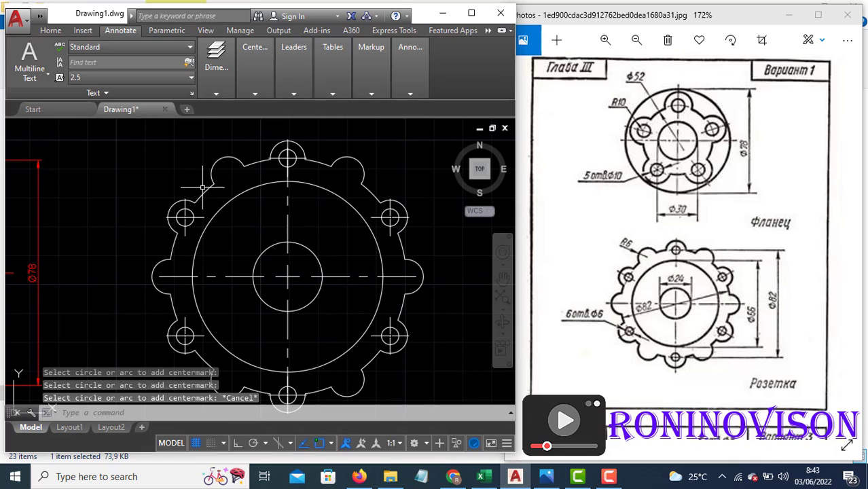
Add a vertical linear dimension between the centers of the top and bottom holes, placed to the right of the rosette
left_click(46, 30)
left_click(200, 90)
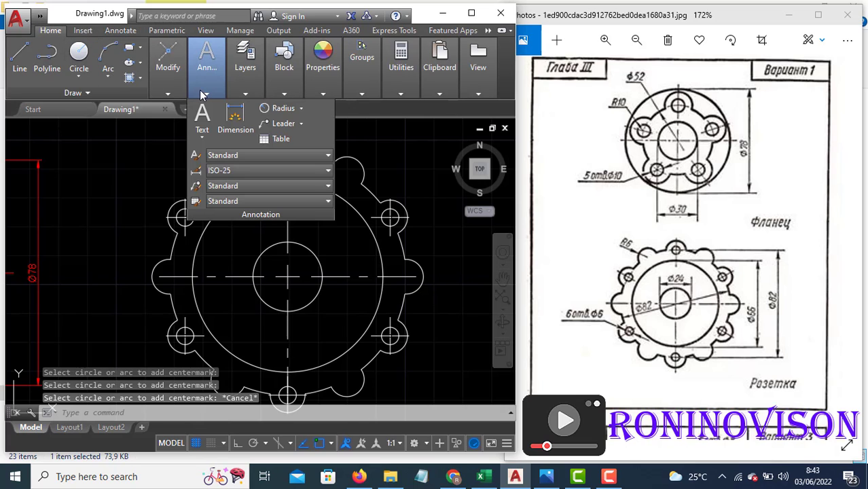
left_click(301, 108)
left_click(290, 127)
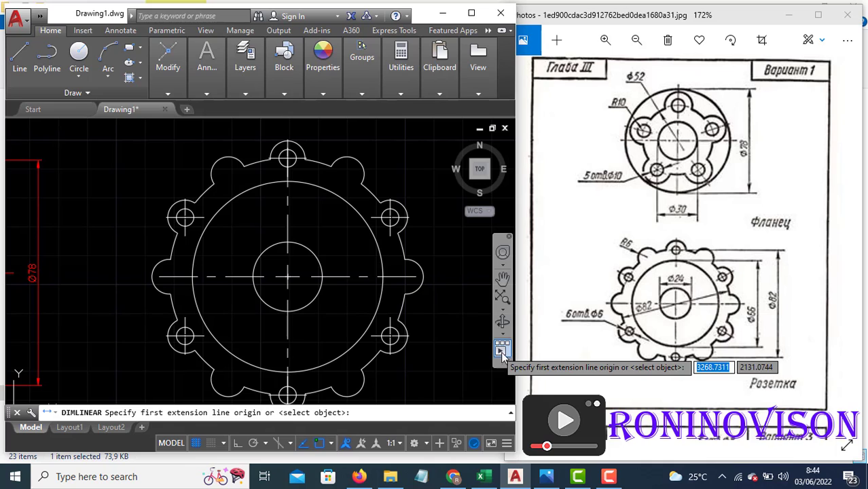
left_click(288, 160)
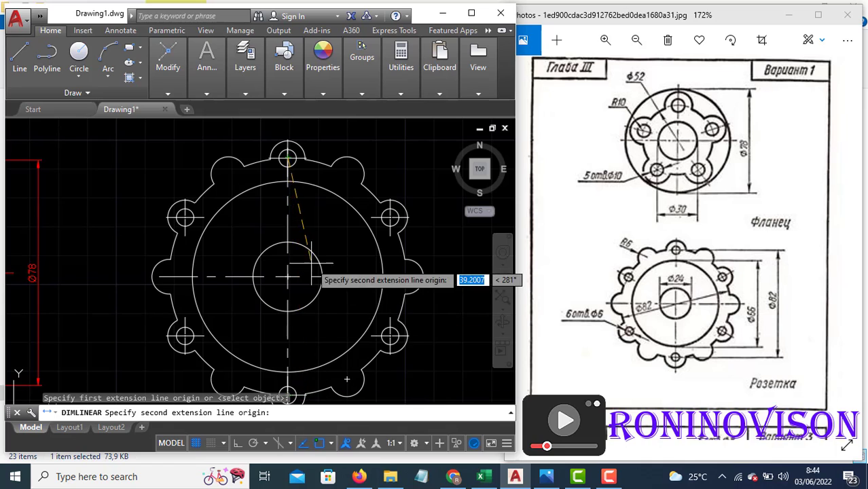
scroll(313, 268, "down", 2)
scroll(297, 343, "up", 2)
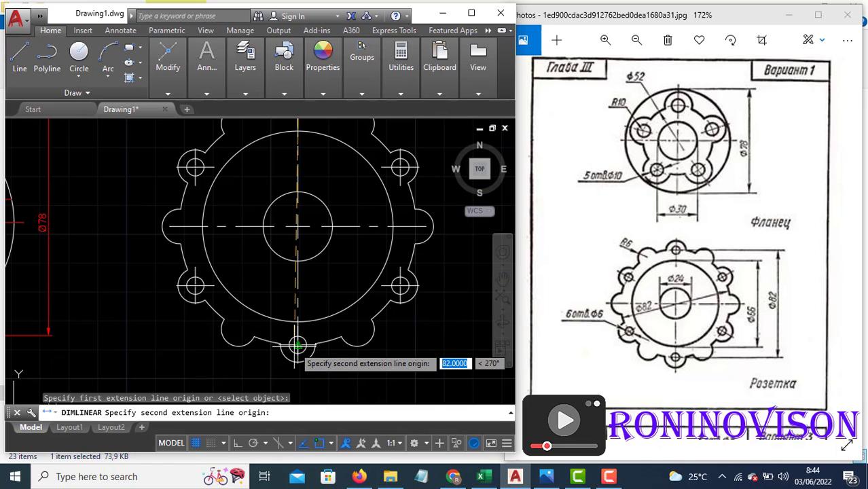
left_click(296, 347)
scroll(197, 360, "down", 2)
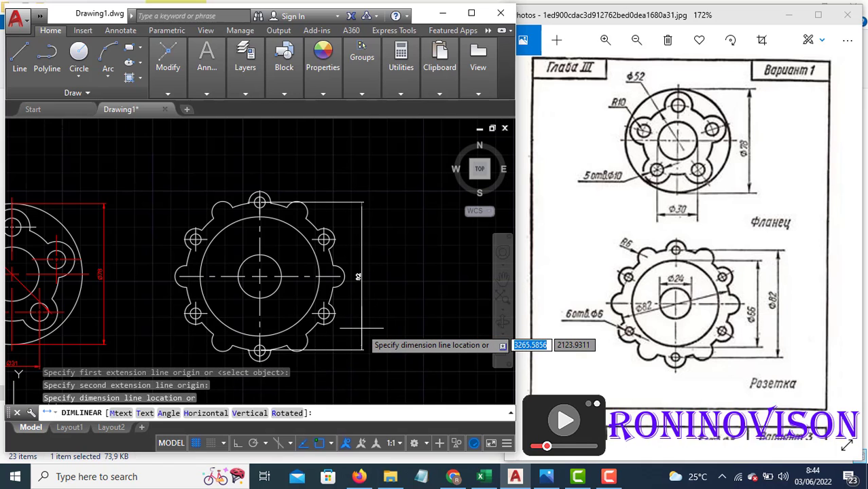
left_click(362, 328)
Add a vertical linear dimension across the circle just inside the lobes, placed between the rosette and the hole-spacing dimension
key("Return")
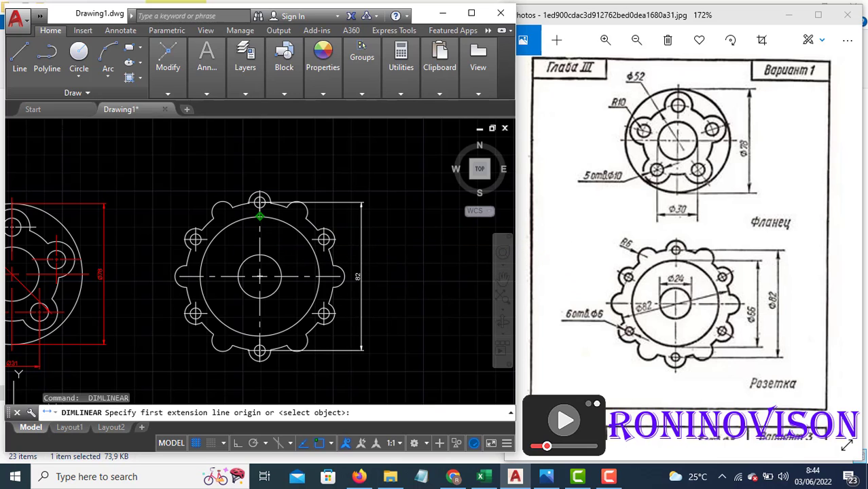
left_click(259, 216)
left_click(258, 336)
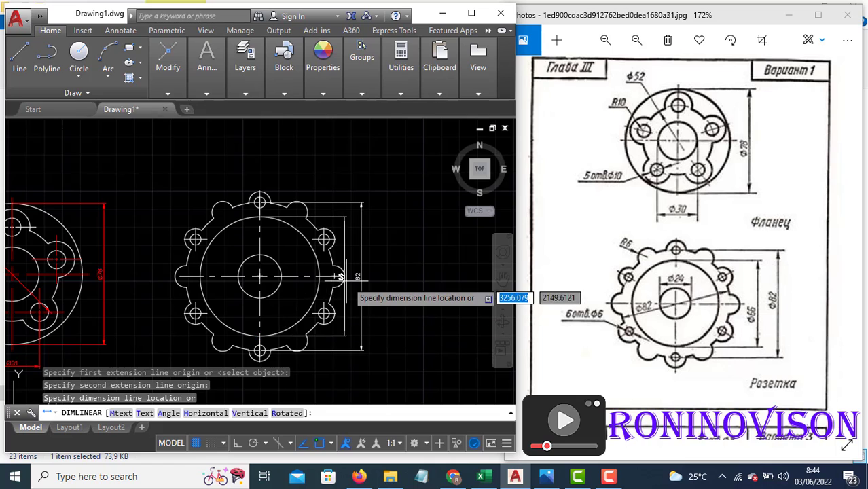
scroll(346, 278, "up", 4)
left_click(354, 276)
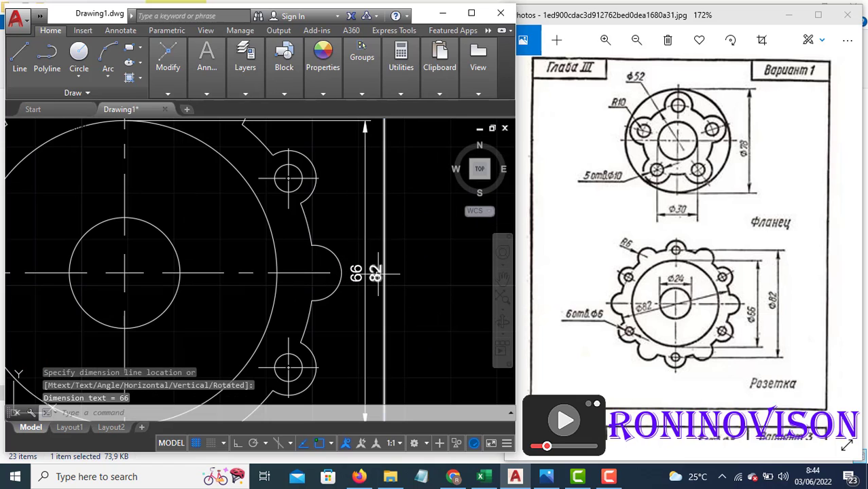
Move the hole-spacing dimension line farther outward from the rosette, then shift the inner 66 dimension slightly outward
left_click(375, 273)
left_click(375, 272)
left_click(400, 271)
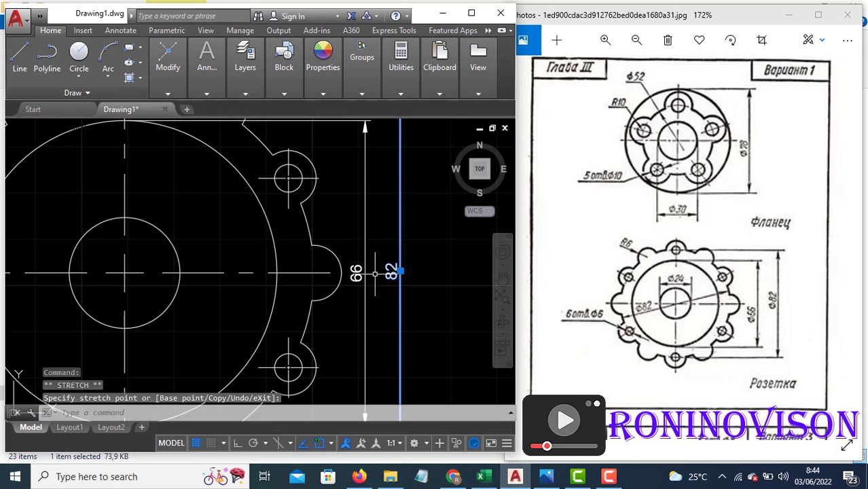
left_click(356, 274)
left_click(357, 273)
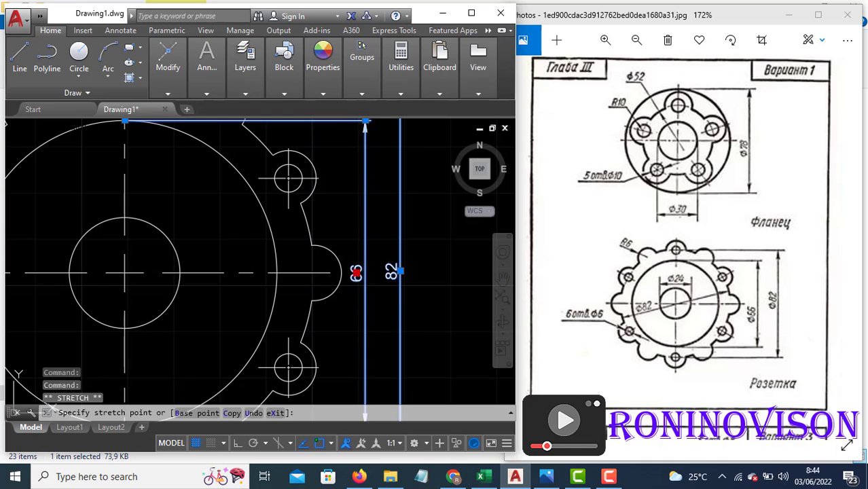
left_click(363, 273)
scroll(335, 216, "down", 4)
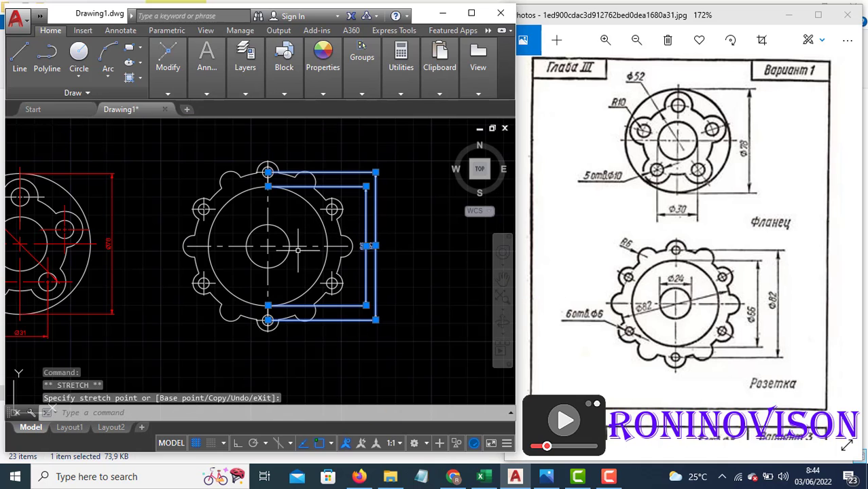
key("Escape")
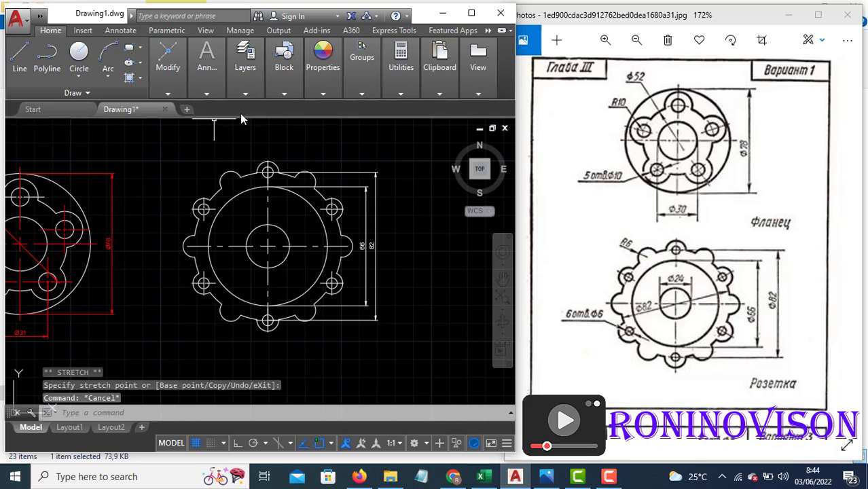
Add a radius dimension to the rosette's plain upper-left lobe, placed outside the outline
left_click(211, 88)
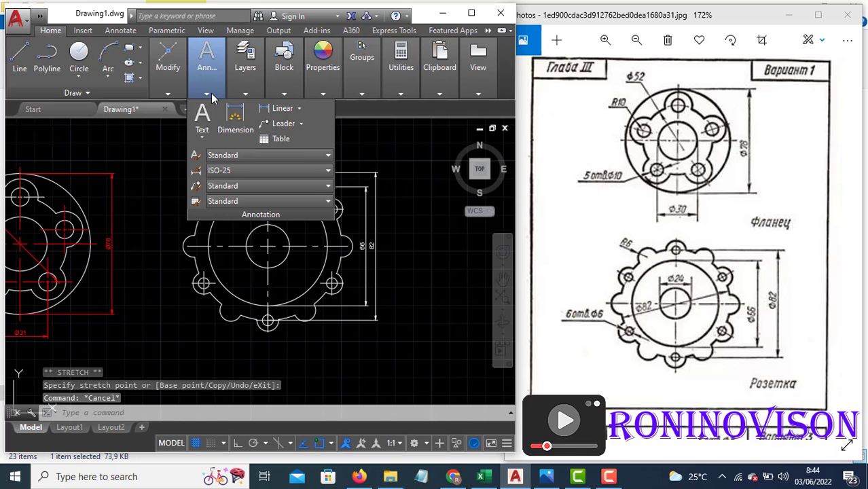
left_click(299, 109)
left_click(290, 235)
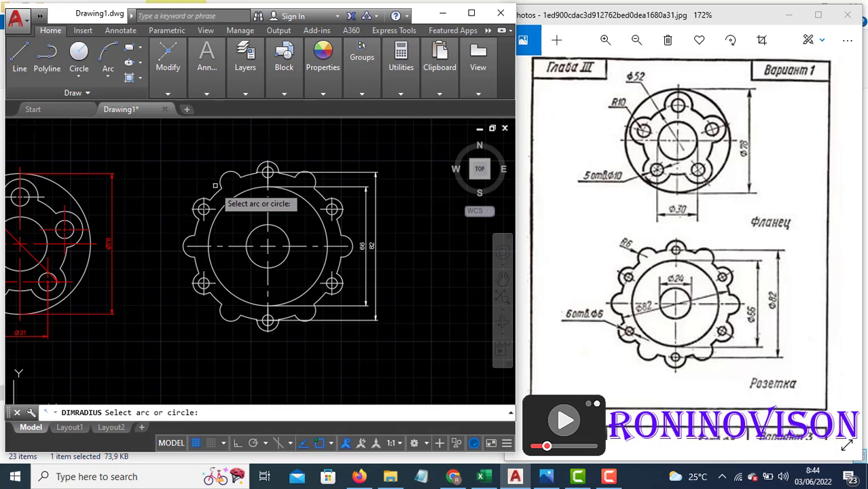
left_click(221, 178)
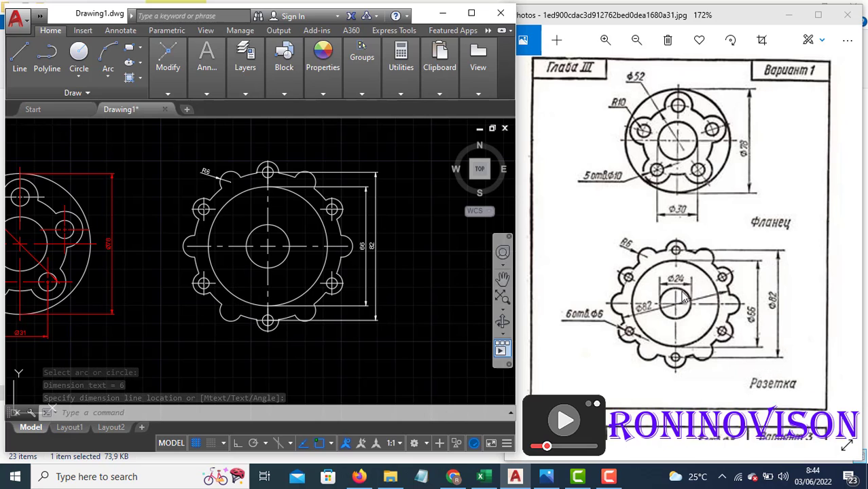
Add a horizontal linear dimension across the rosette's central hole, placed above it inside the large circle
left_click(212, 93)
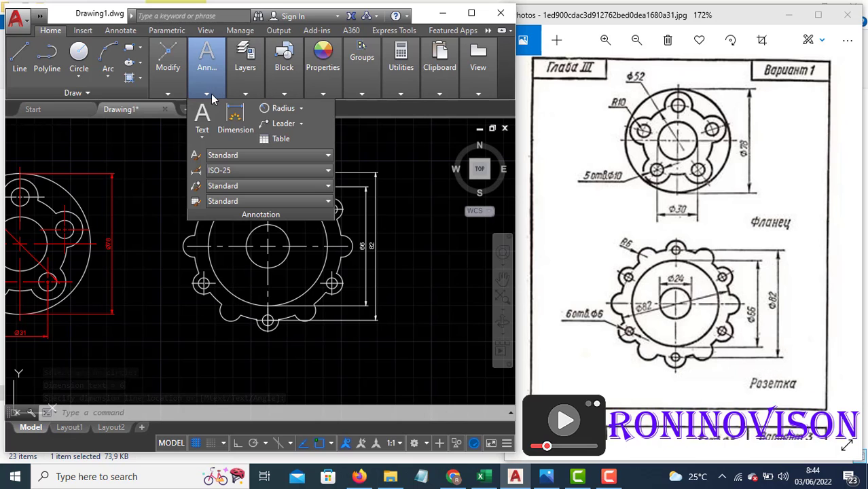
left_click(302, 109)
left_click(299, 129)
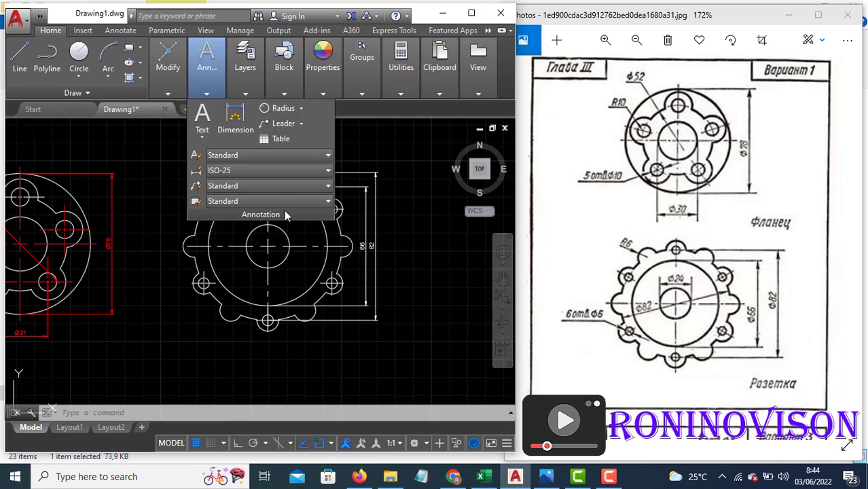
left_click(245, 246)
left_click(290, 245)
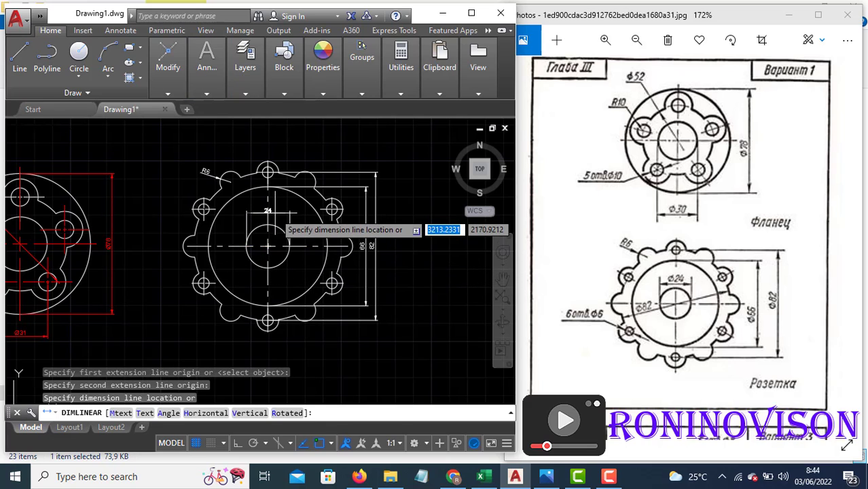
left_click(273, 212)
key("Escape")
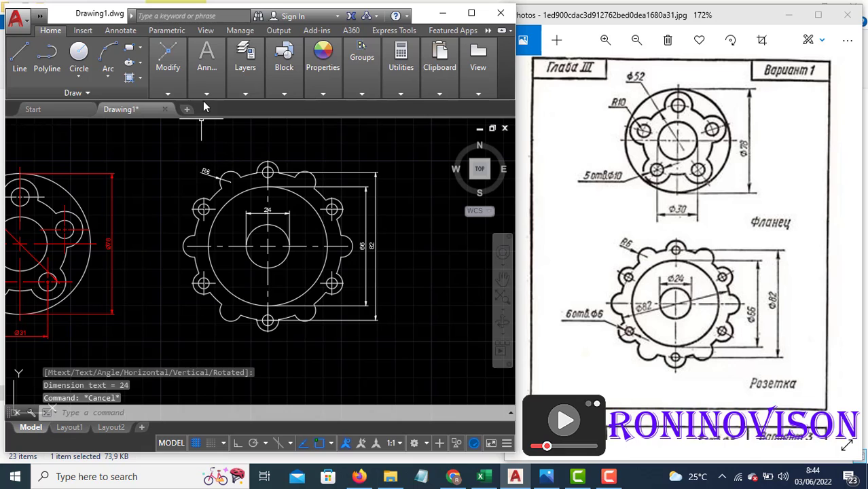
Add a diameter dimension to the lower-left lobe hole, with its text placed outside the rosette
left_click(206, 95)
left_click(299, 108)
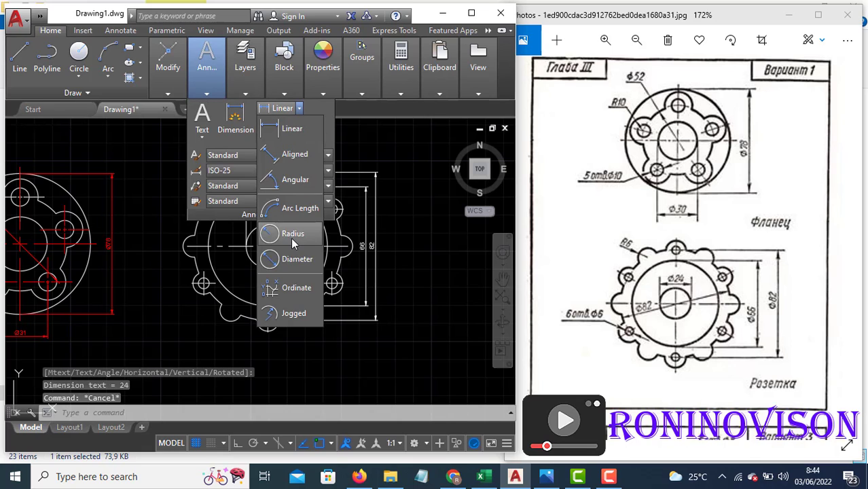
left_click(292, 266)
left_click(203, 280)
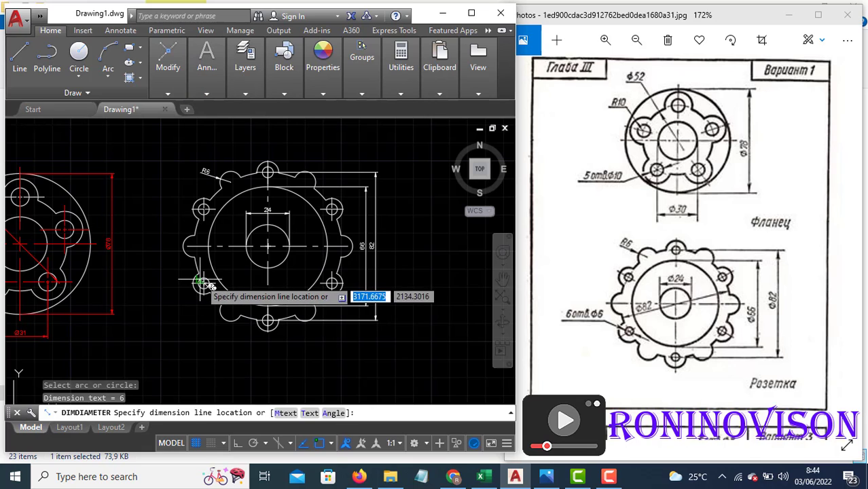
left_click(175, 288)
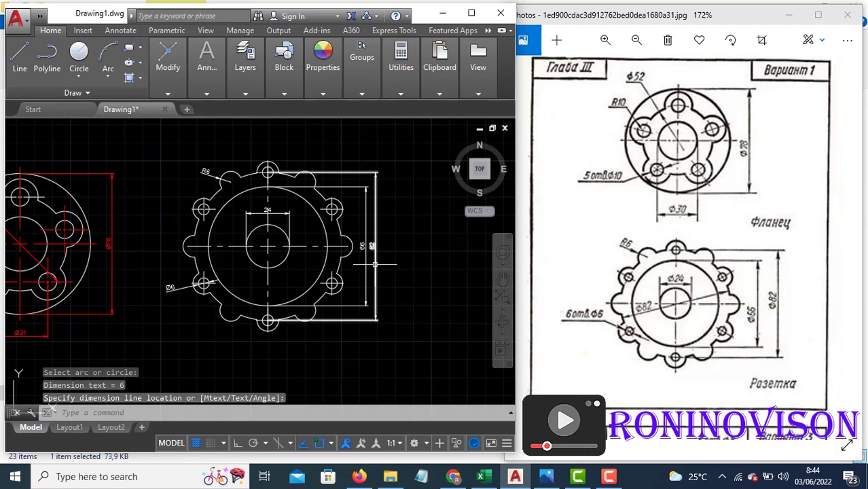
Edit the outer vertical dimension text of the rosette to read Ø82, adding the diameter symbol as a prefix
key("Escape")
key("Return")
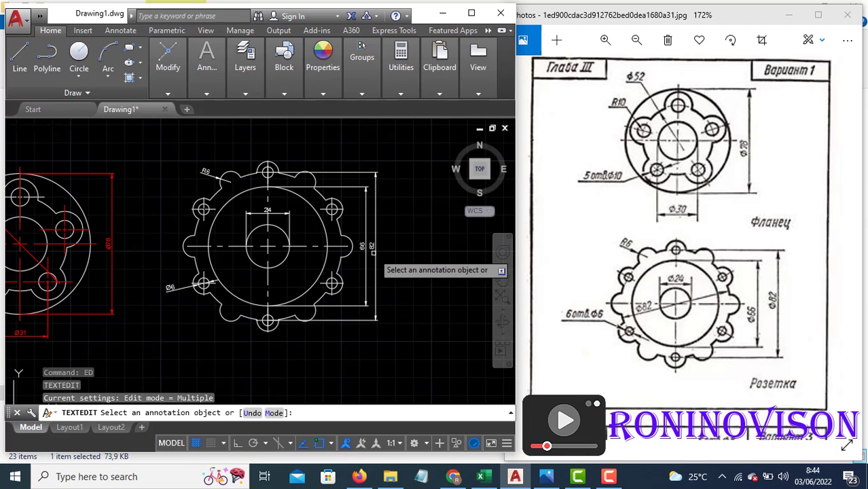
left_click(372, 246)
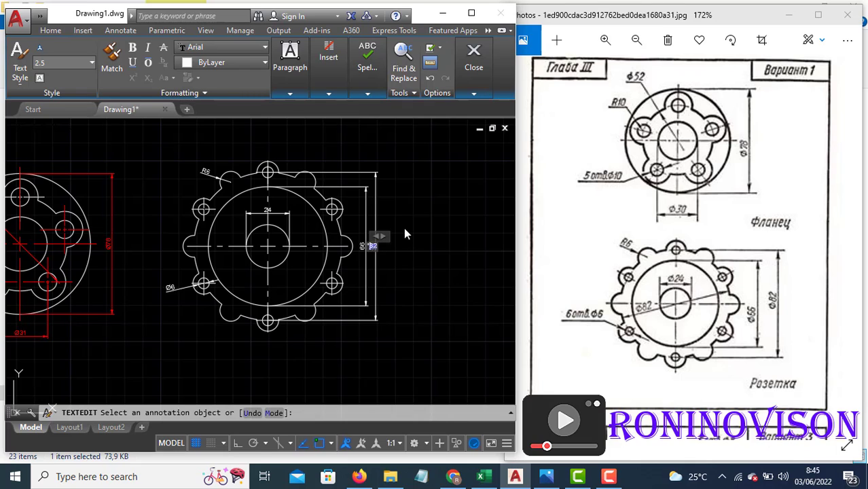
left_click(343, 93)
left_click(371, 133)
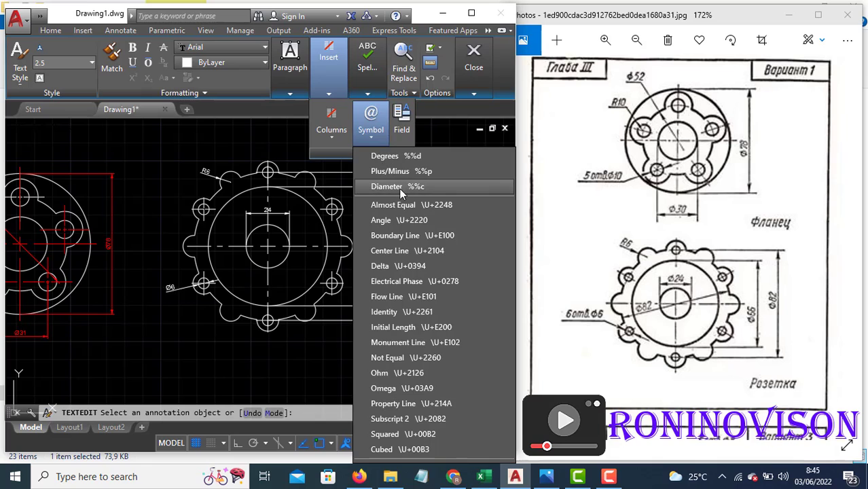
left_click(334, 270)
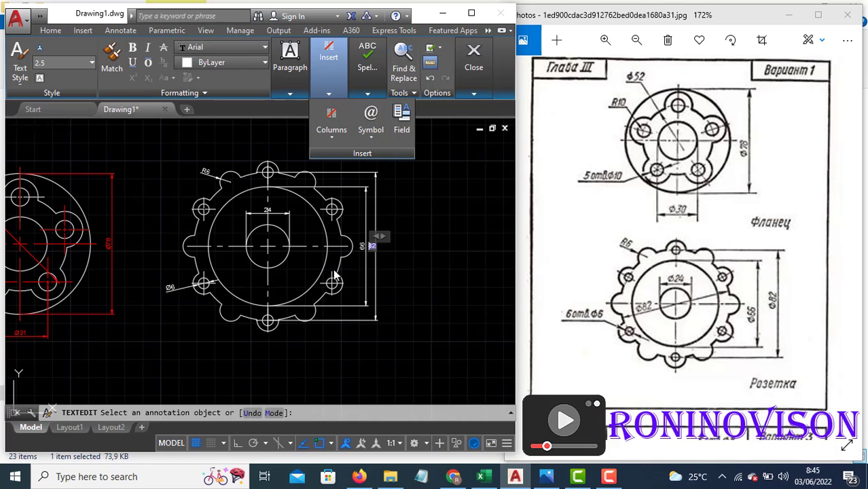
left_click(371, 263)
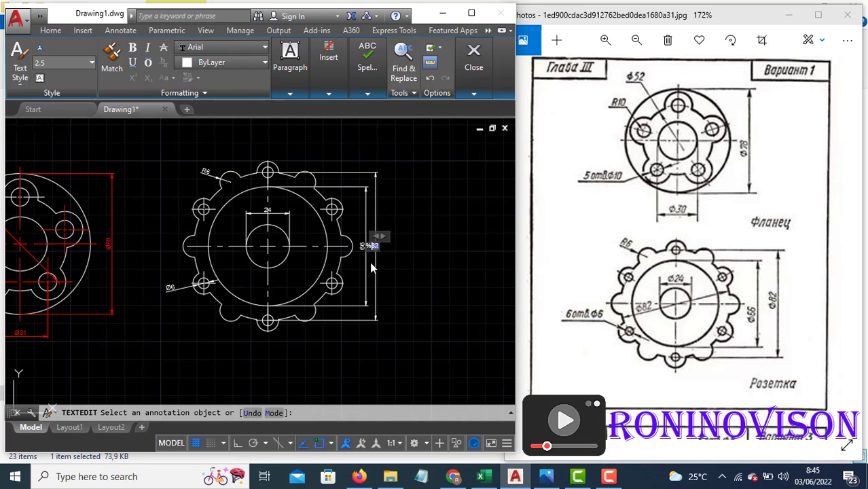
left_click(400, 253)
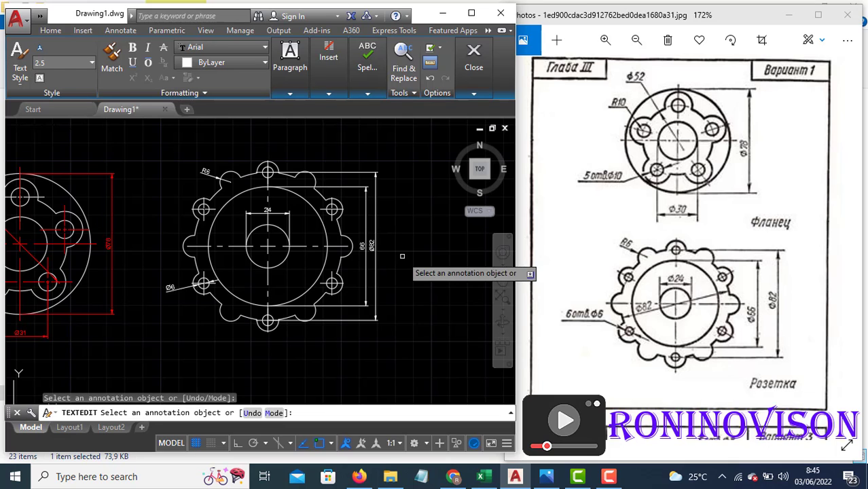
Prefix the rosette's inner vertical dimension text with the diameter symbol so it reads Ø66
scroll(365, 244, "up", 4)
left_click(364, 252)
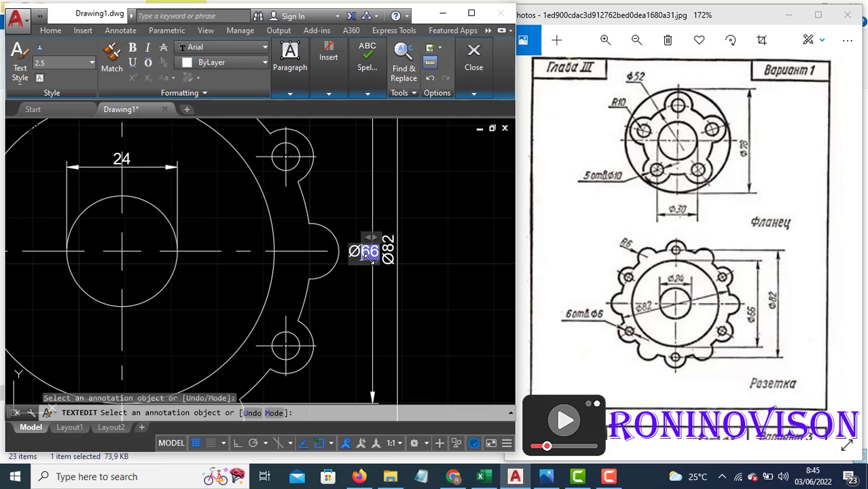
left_click(438, 312)
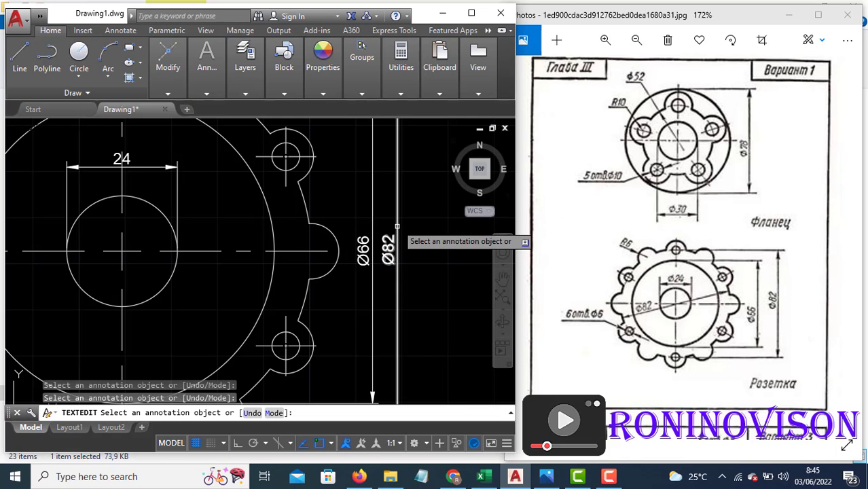
scroll(408, 214, "down", 4)
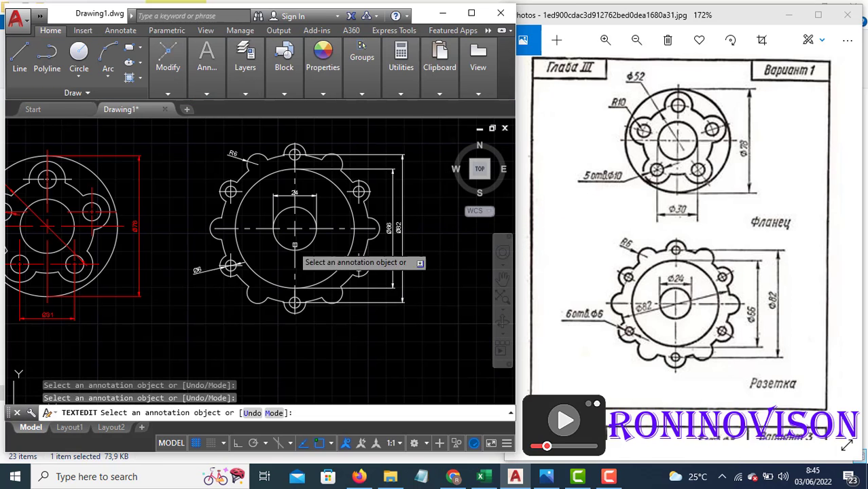
key("Escape")
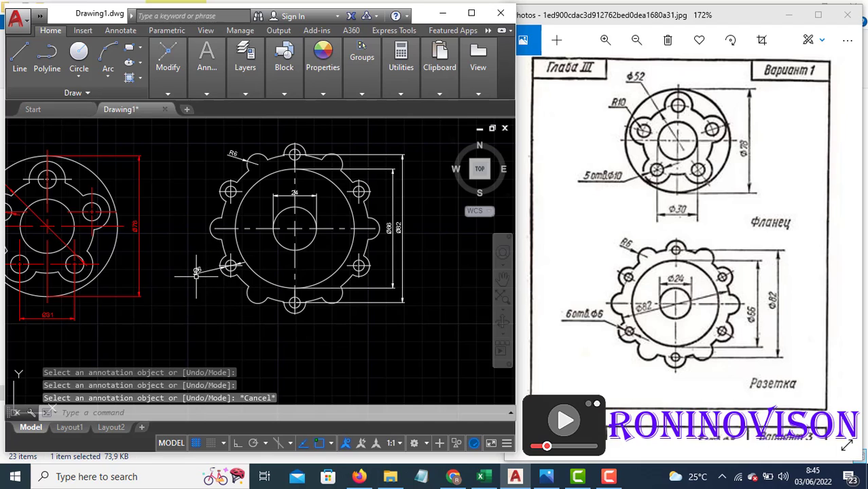
Edit the lower-left hole's diameter dimension text to read "6 hole Ø6"
type("ed")
key("Return")
left_click(197, 270)
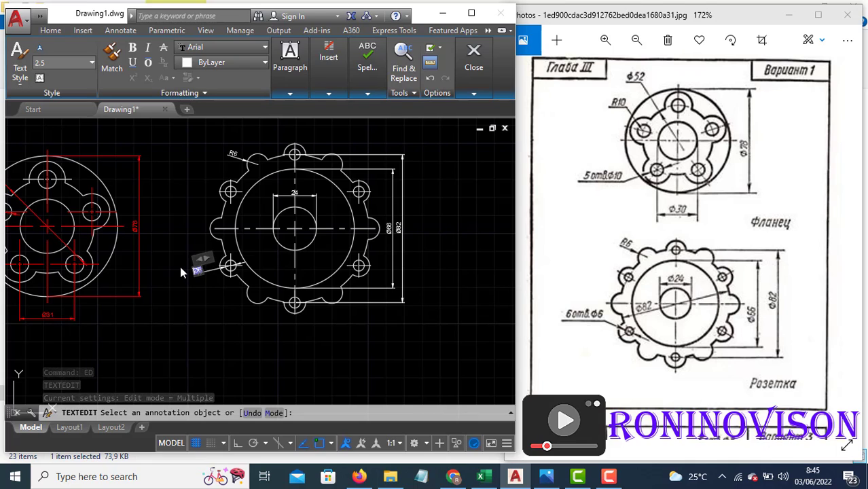
type("6 ")
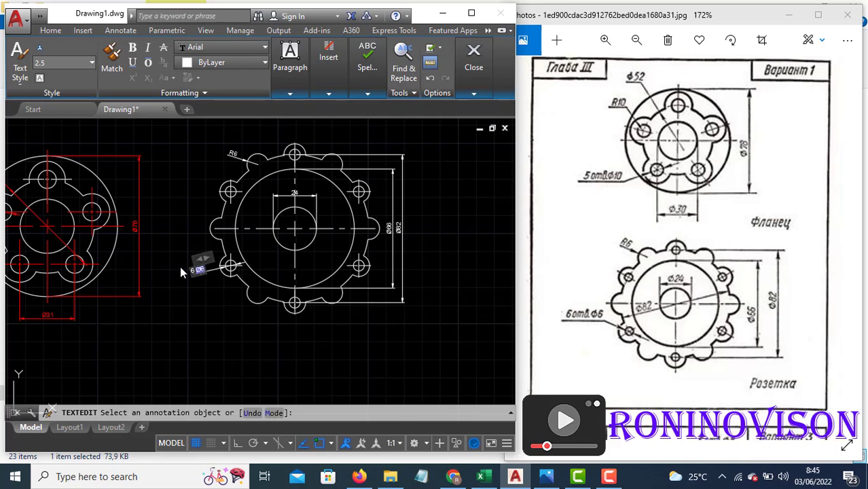
type("hole")
left_click(180, 272)
key("Escape")
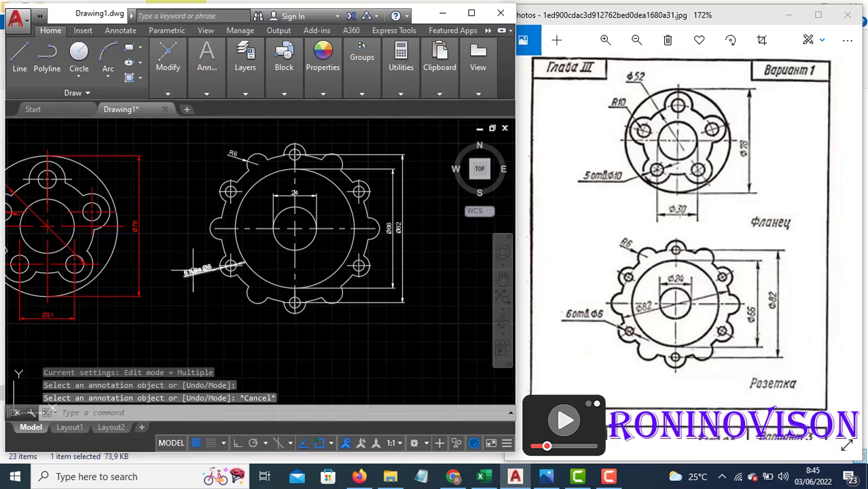
Match the properties of the flange's Ø78 dimension onto the rosette's Ø82 and Ø66 dimensions, main center mark and "6 hole Ø6" callout
type("MA")
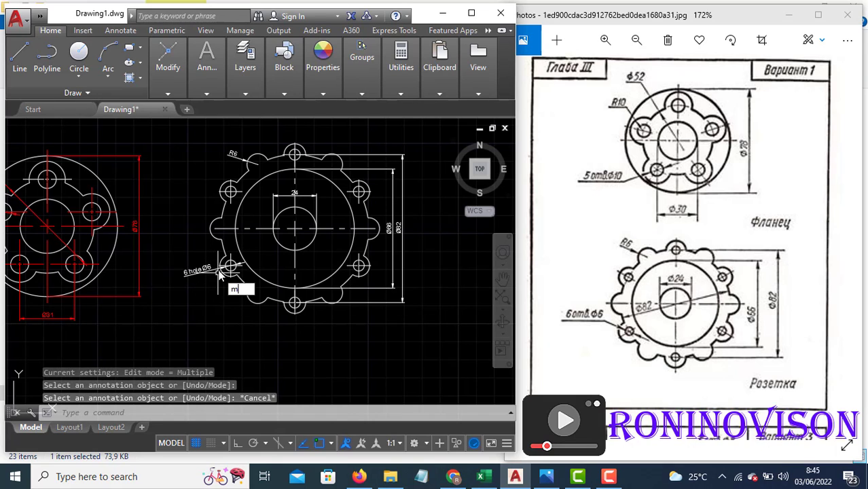
key("Return")
left_click(140, 241)
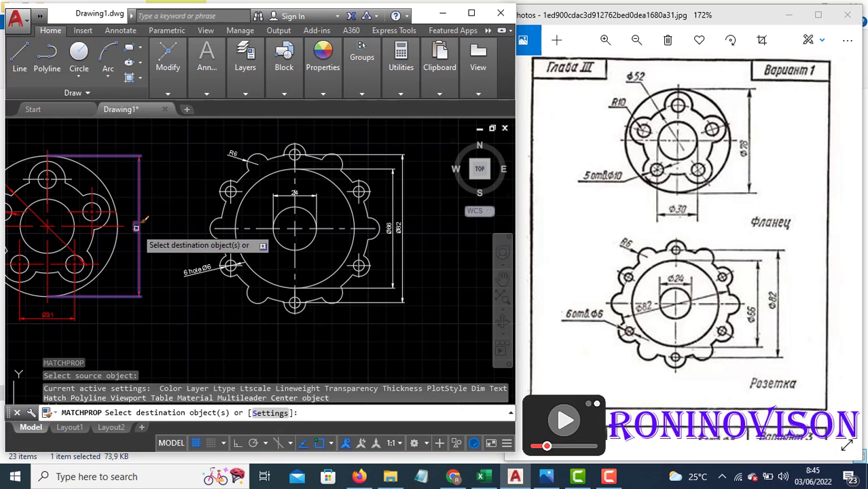
left_click(412, 278)
left_click(387, 259)
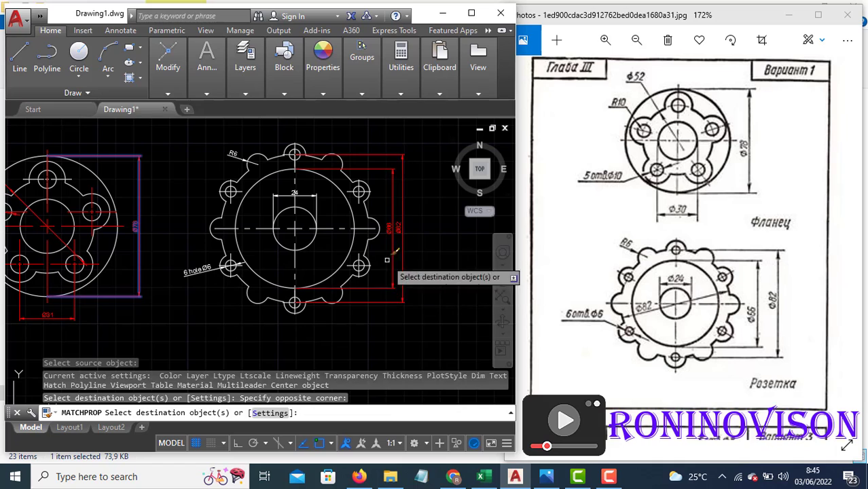
left_click(303, 269)
left_click(277, 265)
left_click(215, 281)
left_click(183, 259)
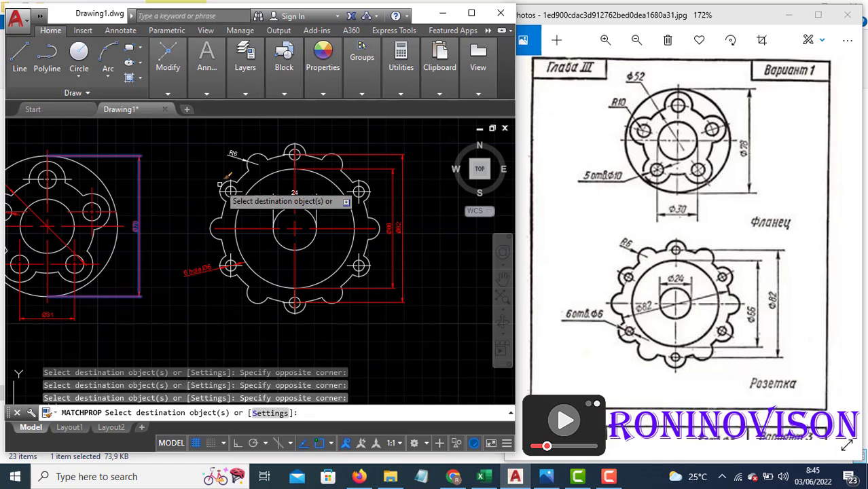
Apply the matched dimension properties to the rosette's R6 dimension and the upper-left lobe hole's center mark
left_click(232, 168)
left_click(225, 149)
scroll(294, 154, "up", 6)
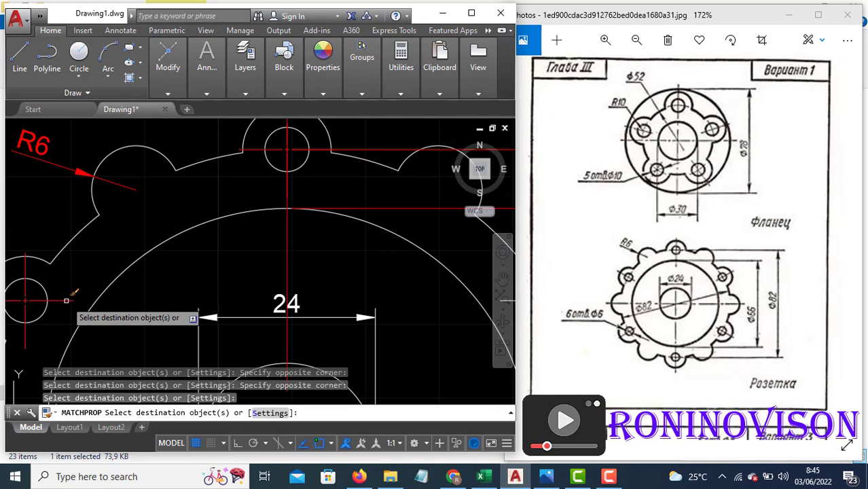
Apply the matched dimension properties to the center marks of the lower-left and bottom lobe holes
scroll(237, 199, "down", 6)
scroll(190, 298, "up", 6)
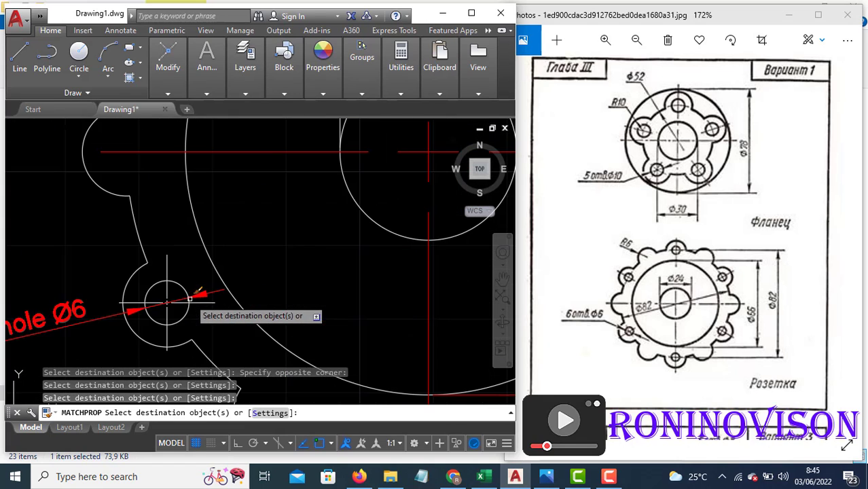
left_click(180, 269)
left_click(161, 262)
scroll(190, 230, "down", 6)
scroll(238, 282, "up", 3)
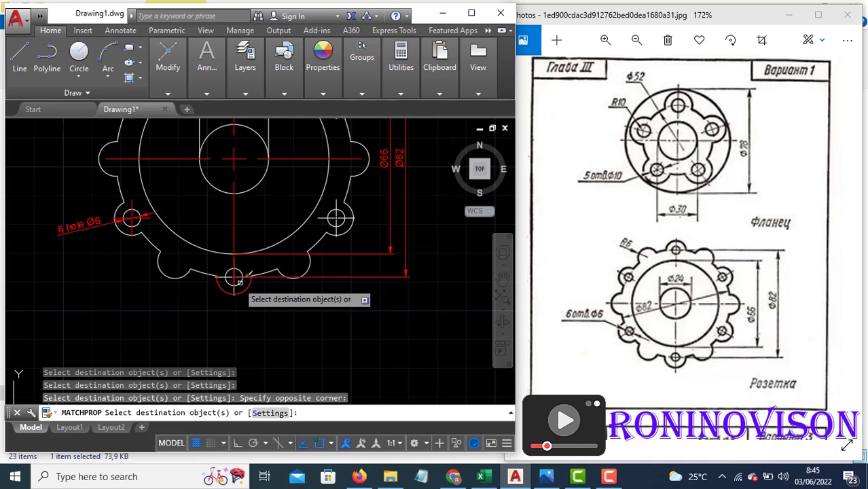
scroll(224, 275, "up", 3)
scroll(231, 272, "down", 4)
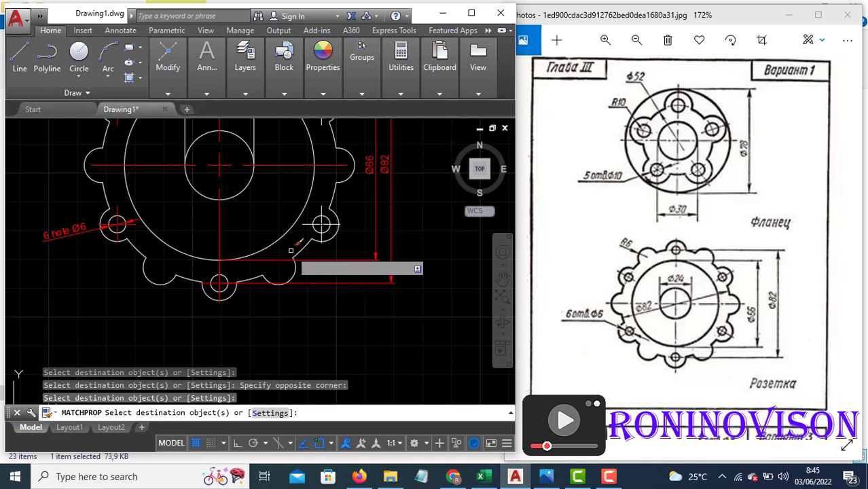
Apply the matched dimension properties to the center marks of the rosette's lower-right and upper-right lobe holes
scroll(286, 251, "down", 3)
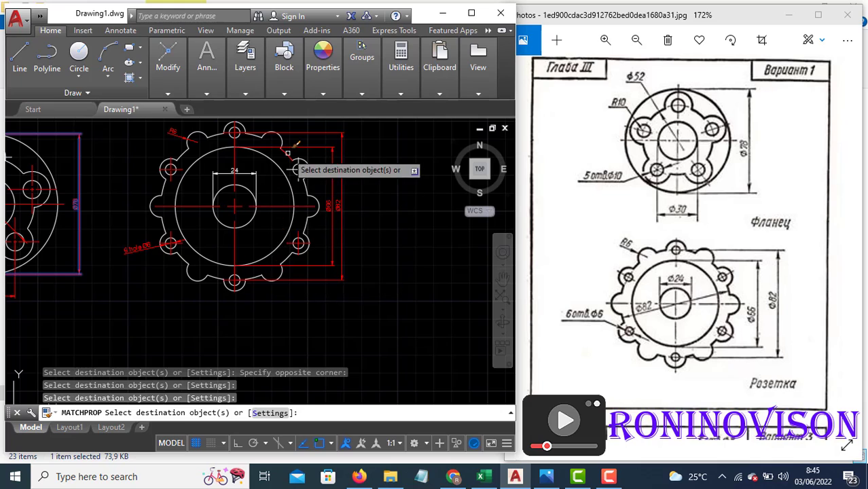
scroll(285, 160, "up", 2)
key("Escape")
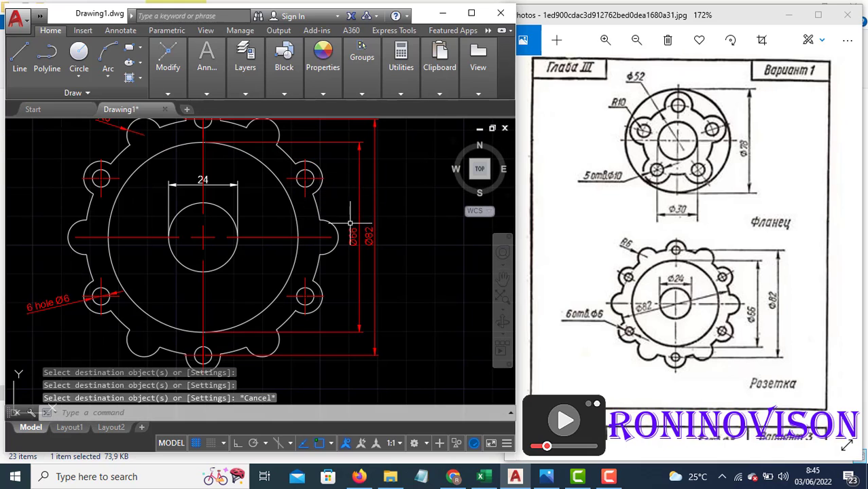
Match the properties of the rosette's Ø66 dimension onto the 24 dimension above its central hole
type("ma")
key("Return")
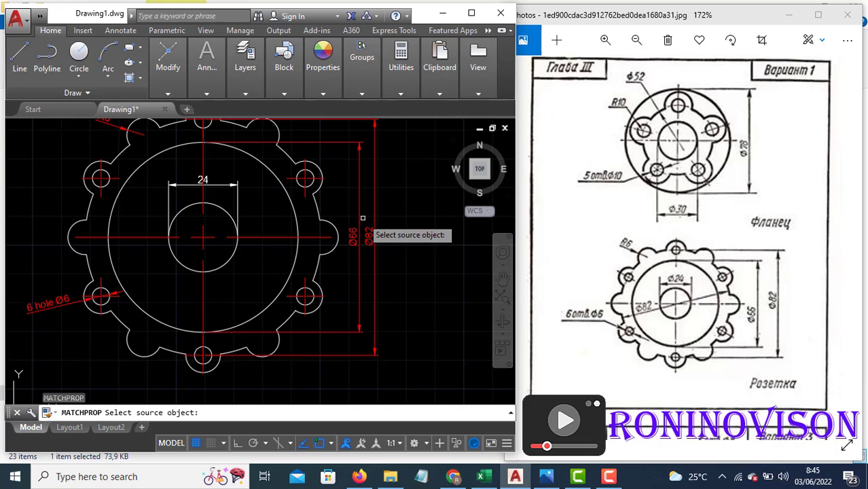
left_click(360, 228)
key("Escape")
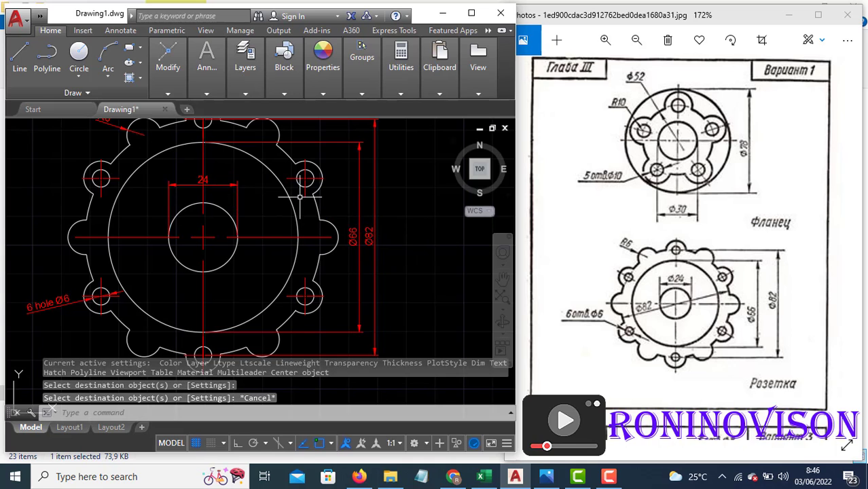
scroll(373, 270, "down", 4)
scroll(234, 293, "up", 2)
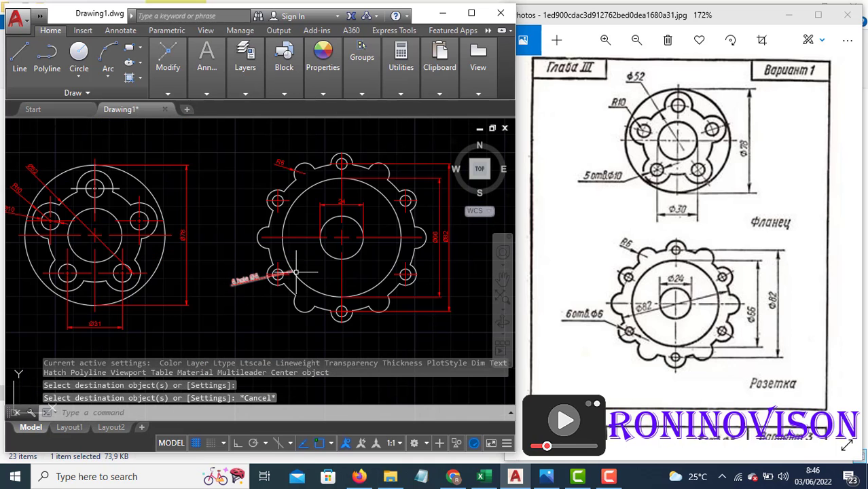
middle_click_drag(282, 221, 311, 267)
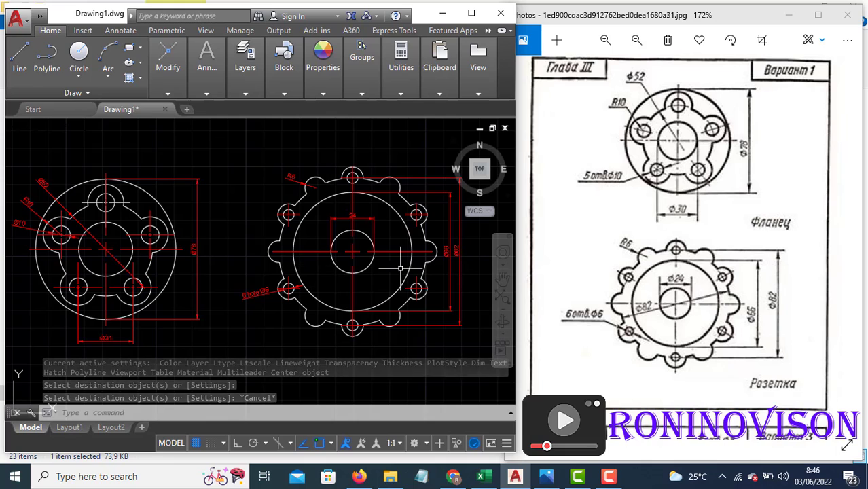